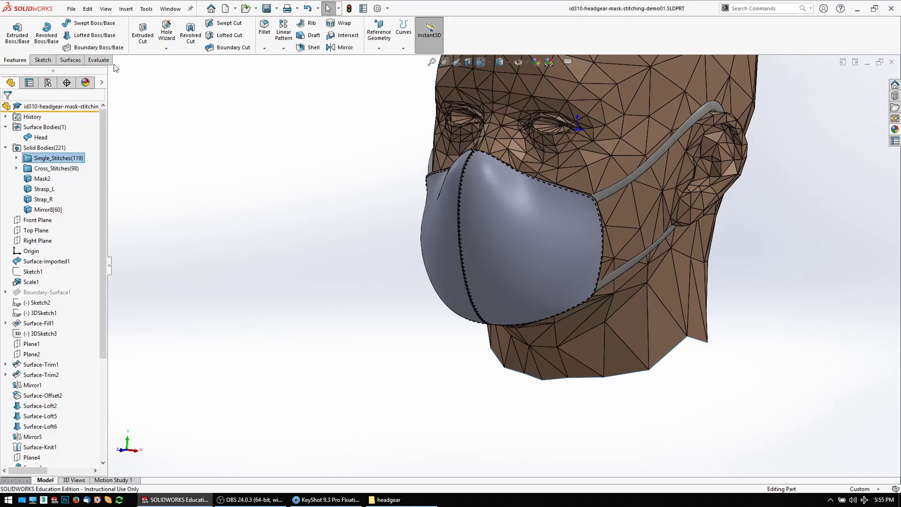
Step: Use the SOLIDWORKS Tools > KeyShot 9 menu to send the masked head model to KeyShot 9
{"action": "left_click", "coordinate": [146, 9]}
{"action": "mouse_move", "coordinate": [175, 55]}
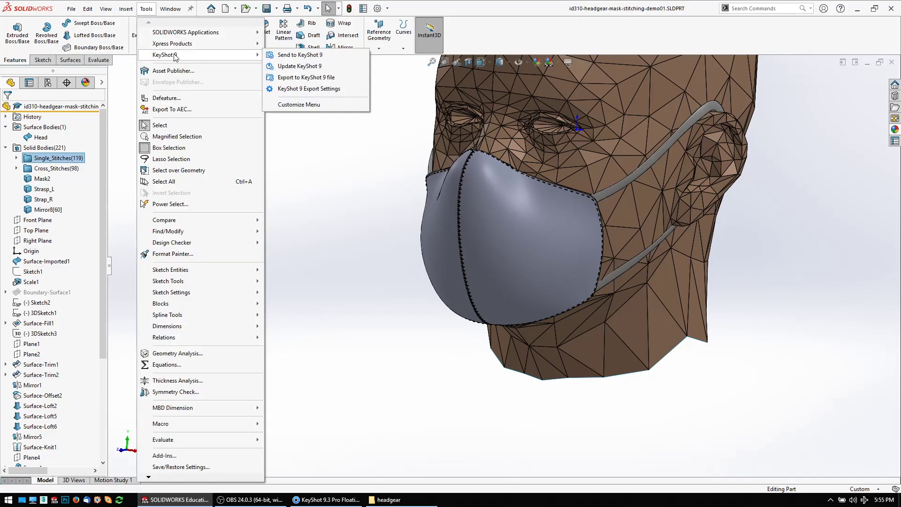
{"action": "left_click", "coordinate": [295, 55]}
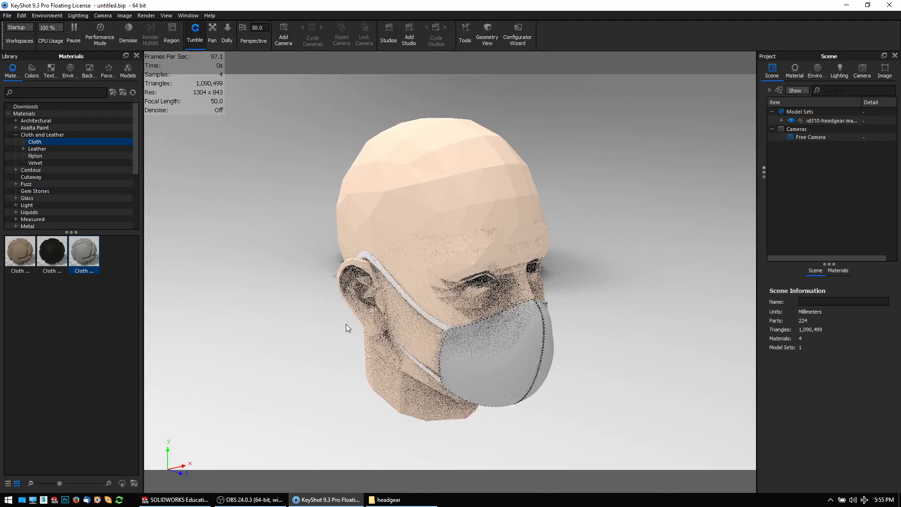
Step: Snap the imported headgear model set to the ground, then orbit and zoom to check its shadow
{"action": "left_click_drag", "start_coordinate": [557, 268], "coordinate": [448, 156]}
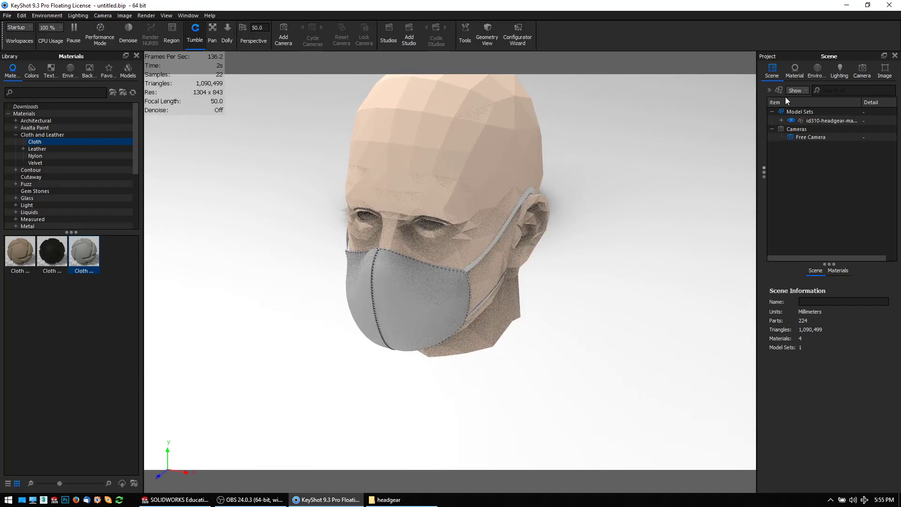
{"action": "left_click", "coordinate": [807, 122]}
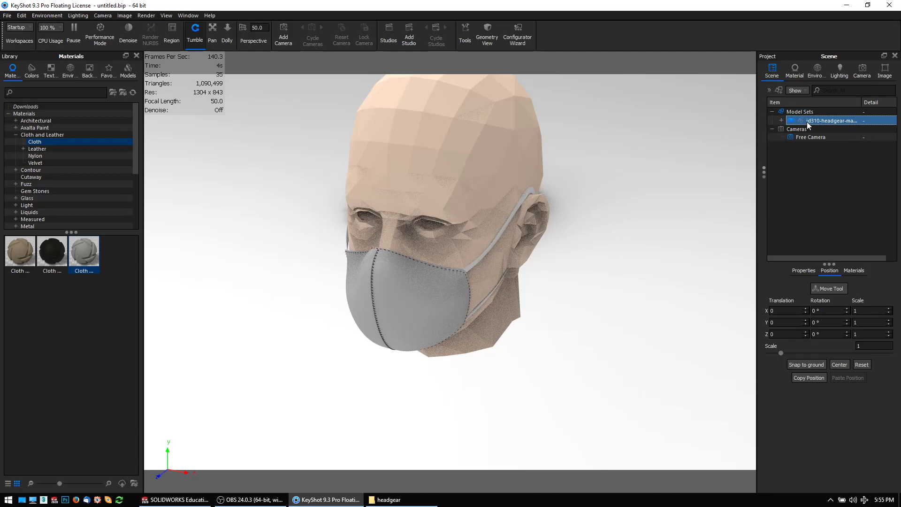
{"action": "left_click", "coordinate": [813, 363]}
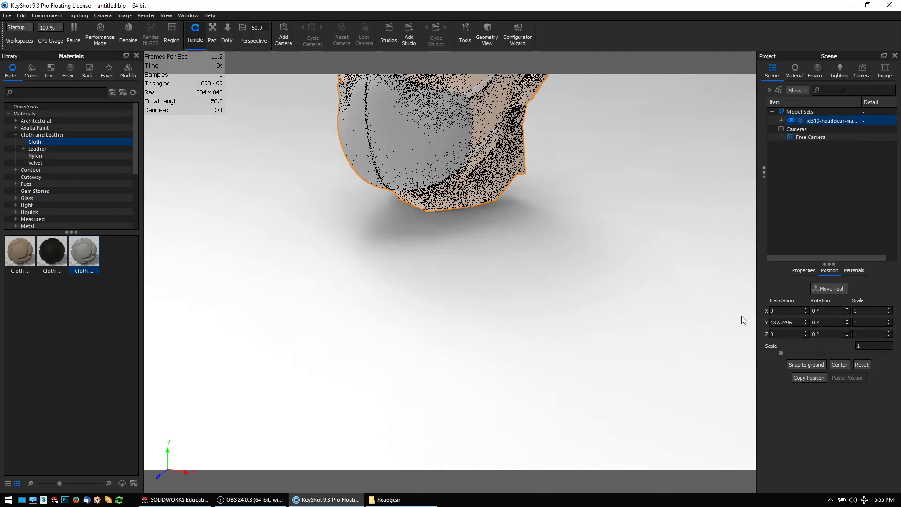
{"action": "scroll", "coordinate": [547, 185], "scroll_direction": "down", "scroll_amount": 3}
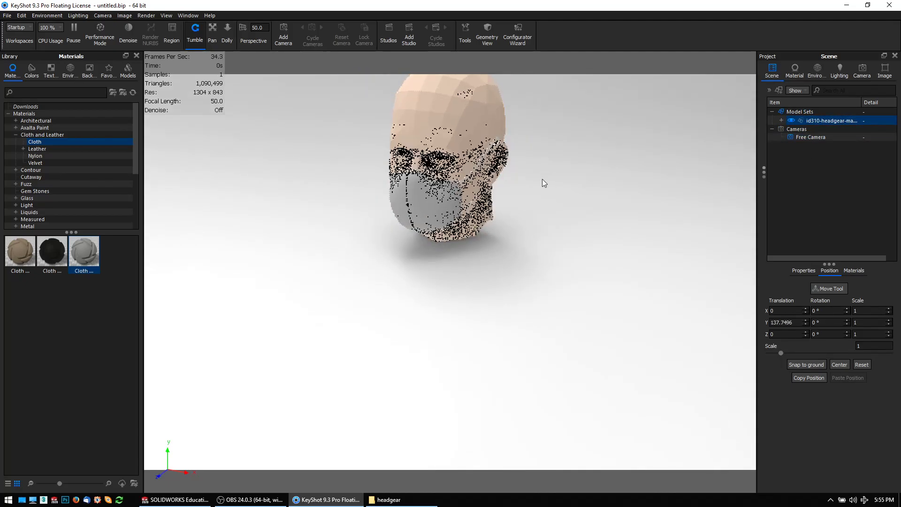
{"action": "left_click_drag", "start_coordinate": [542, 179], "coordinate": [532, 283]}
{"action": "scroll", "coordinate": [431, 289], "scroll_direction": "up", "scroll_amount": 2}
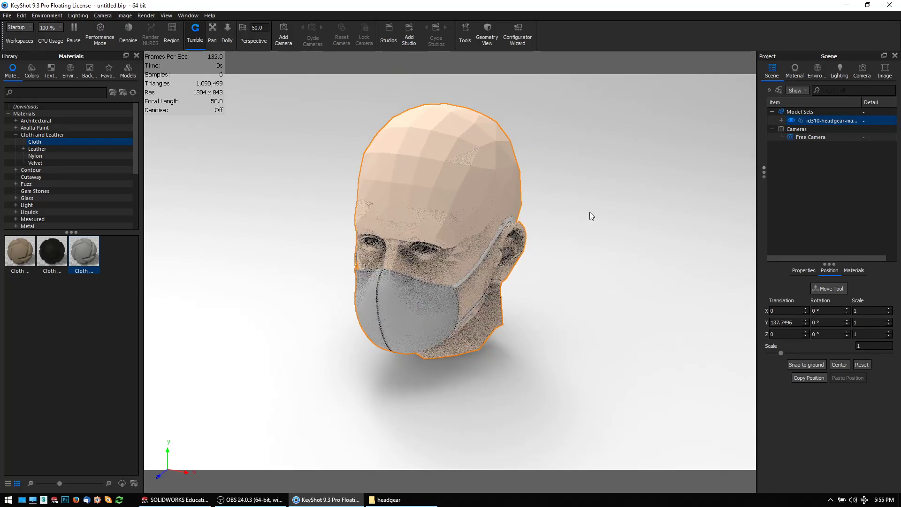
{"action": "scroll", "coordinate": [559, 230], "scroll_direction": "up", "scroll_amount": 3}
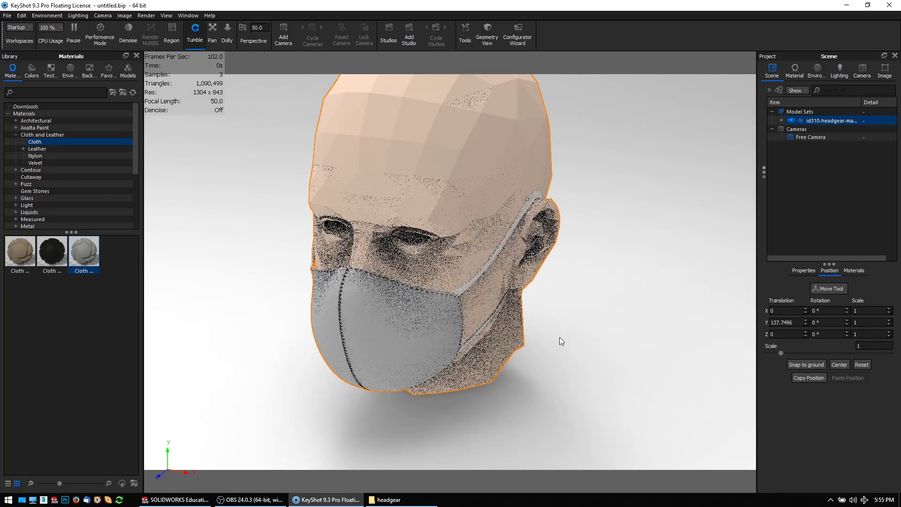
{"action": "left_click", "coordinate": [559, 337]}
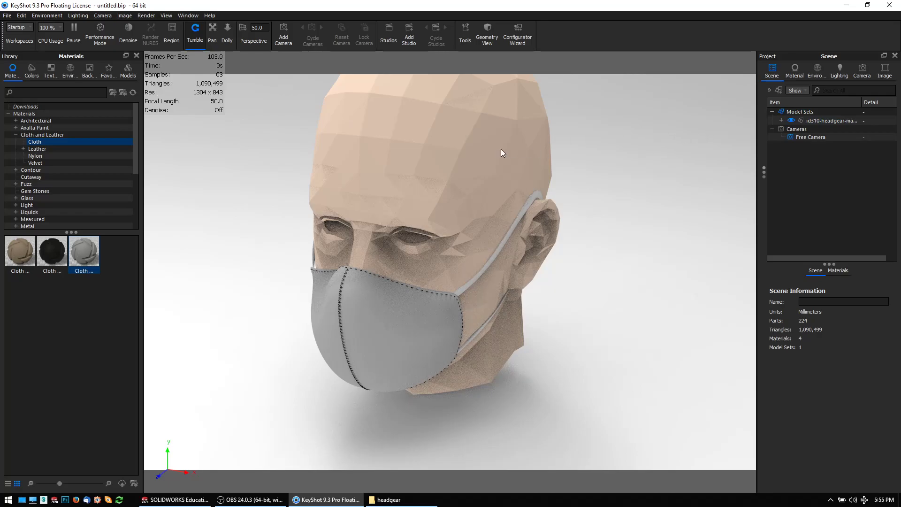
Step: Apply Edit Normals to the head at the default 10° edge angle
{"action": "left_click", "coordinate": [483, 148]}
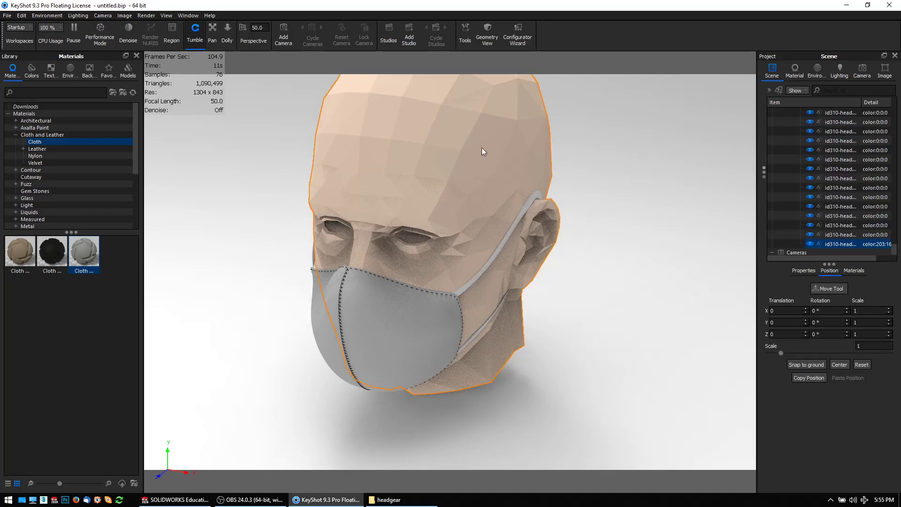
{"action": "right_click", "coordinate": [482, 148]}
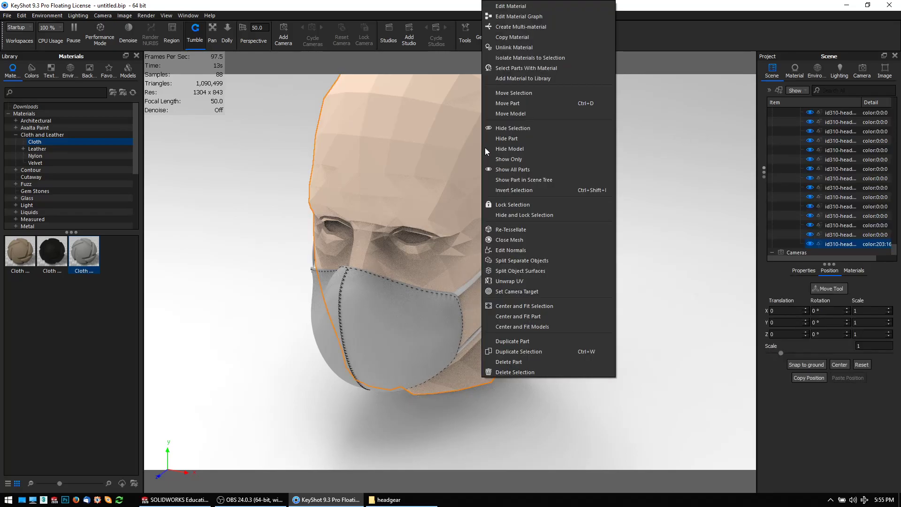
{"action": "left_click", "coordinate": [511, 248]}
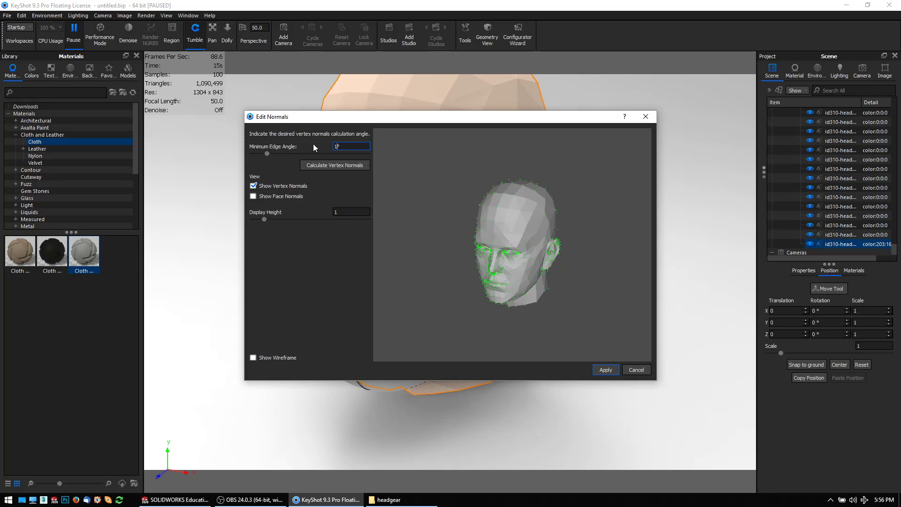
{"action": "key", "text": "Return"}
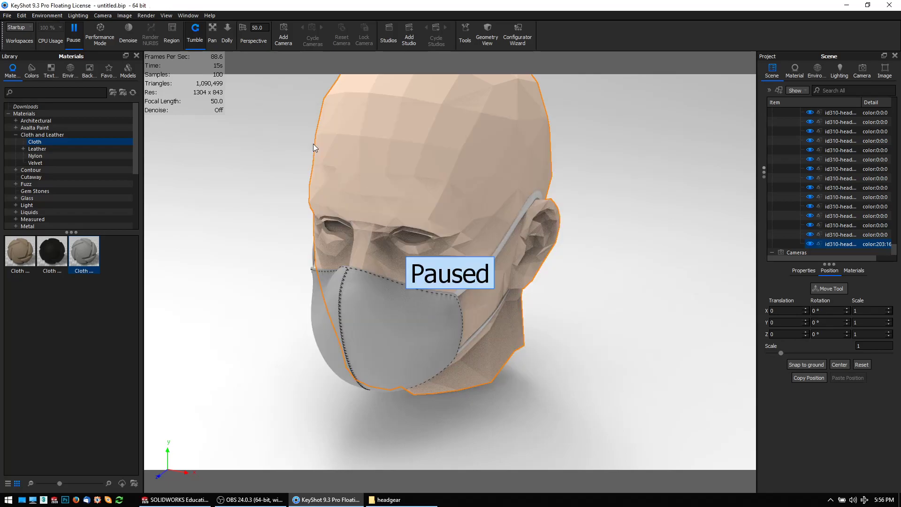
Step: Recalculate the head's vertex normals and apply them with a 15° minimum edge angle
{"action": "right_click", "coordinate": [399, 155]}
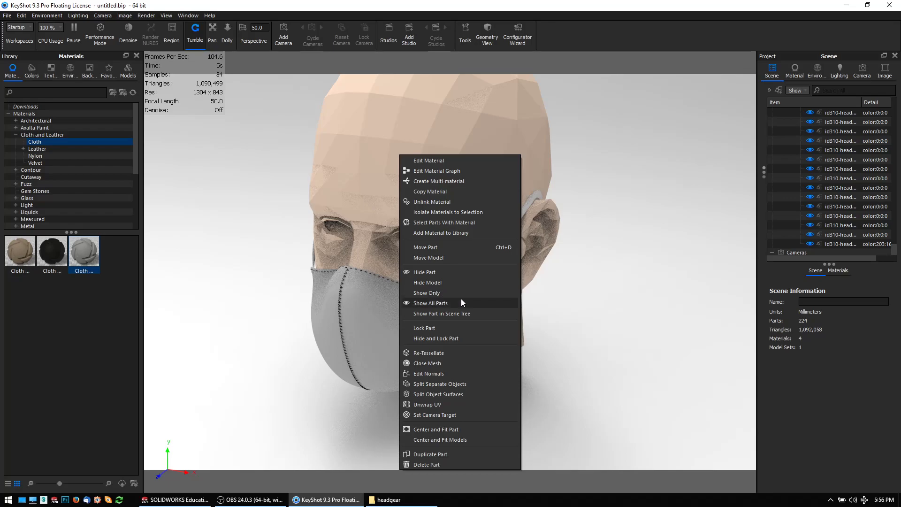
{"action": "left_click", "coordinate": [444, 372]}
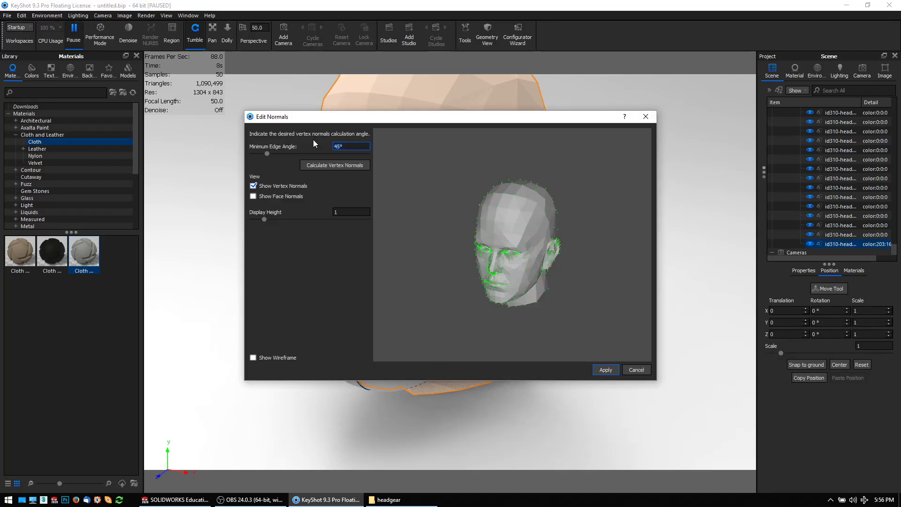
{"action": "left_click", "coordinate": [315, 165]}
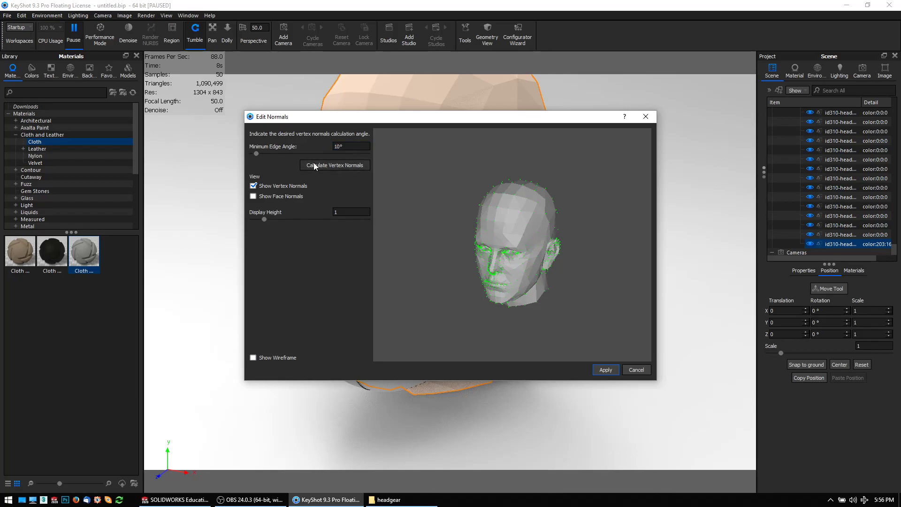
{"action": "left_click", "coordinate": [356, 147]}
{"action": "key", "text": "BackSpace"}
{"action": "type", "text": "5"}
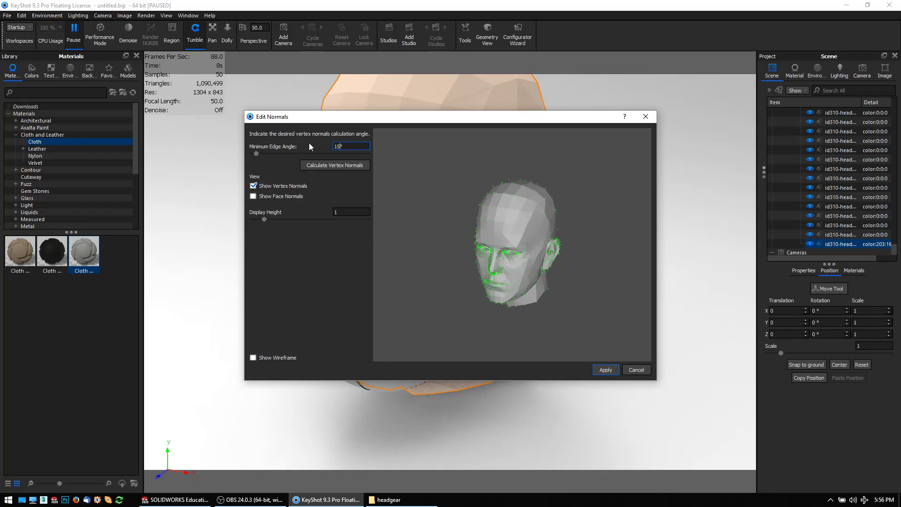
{"action": "key", "text": "Return"}
Step: Set the Minimum Edge Angle to 80°, calculate the vertex normals and apply them
{"action": "right_click", "coordinate": [426, 160]}
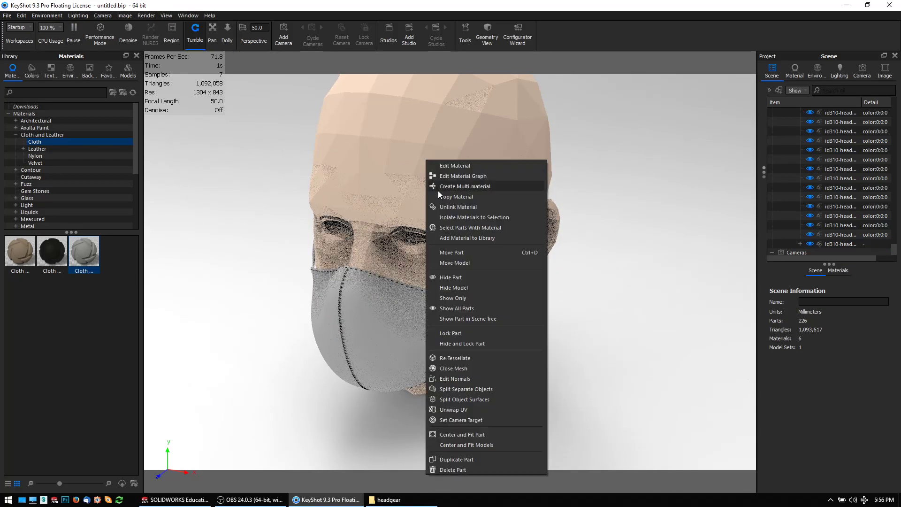
{"action": "left_click", "coordinate": [459, 377]}
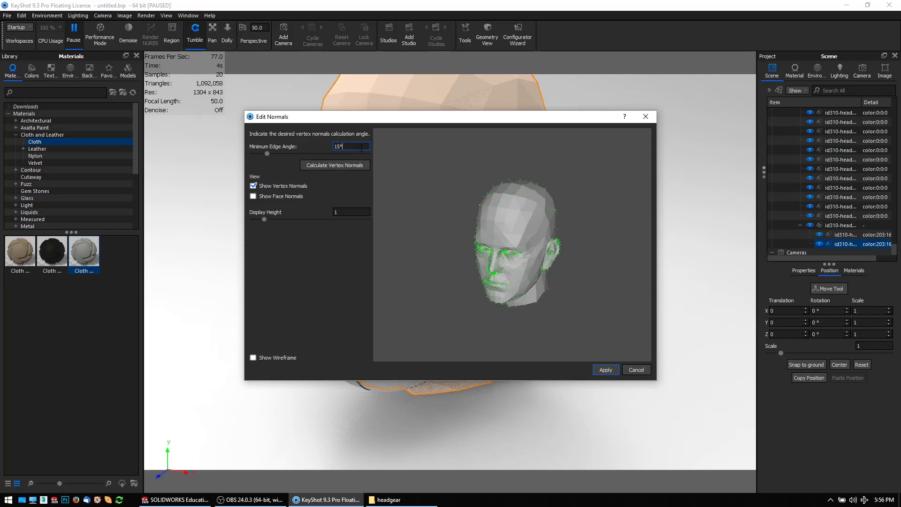
{"action": "type", "text": "80"}
{"action": "left_click", "coordinate": [313, 164]}
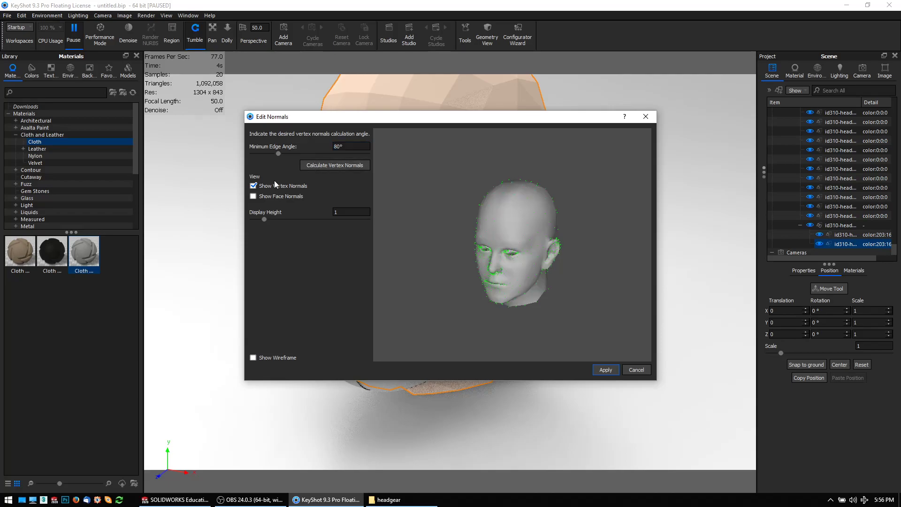
{"action": "left_click", "coordinate": [595, 370]}
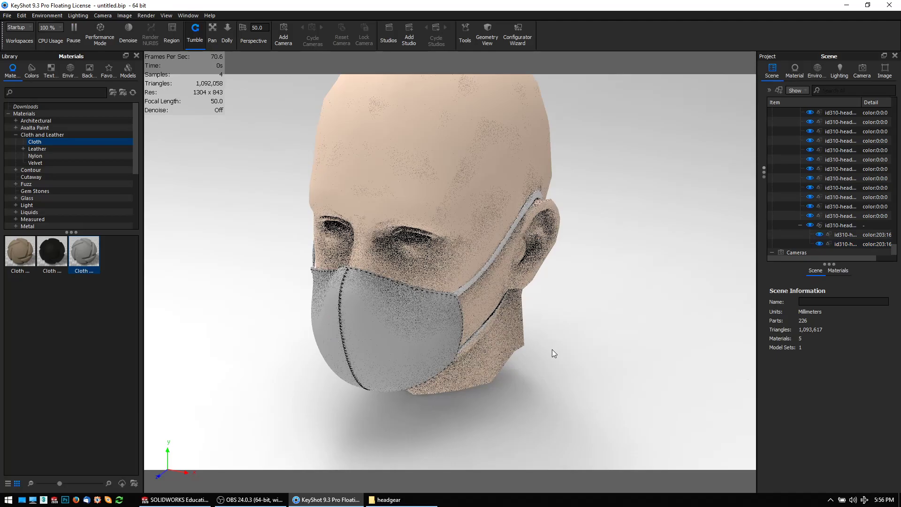
Step: Orbit and zoom to a close, near-frontal view of the mask showing its stitched seams
{"action": "left_click_drag", "start_coordinate": [487, 358], "coordinate": [407, 83]}
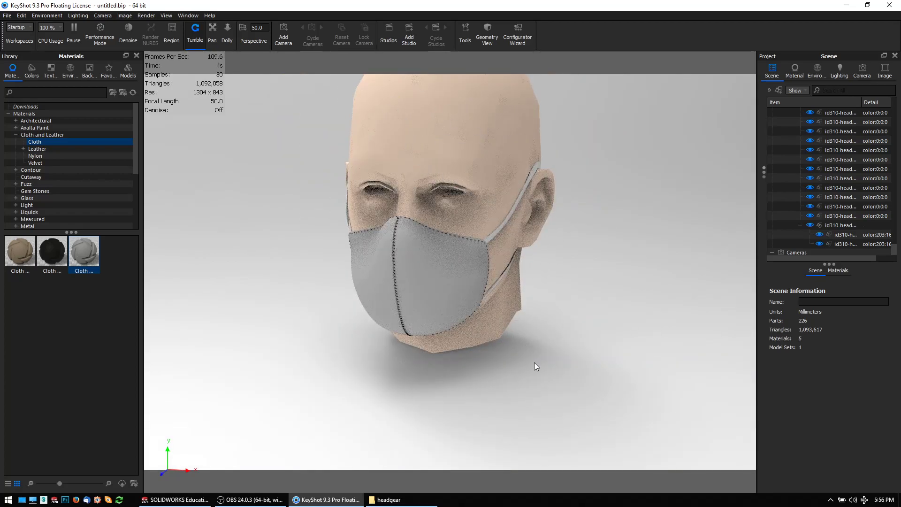
{"action": "scroll", "coordinate": [535, 364], "scroll_direction": "up", "scroll_amount": 4}
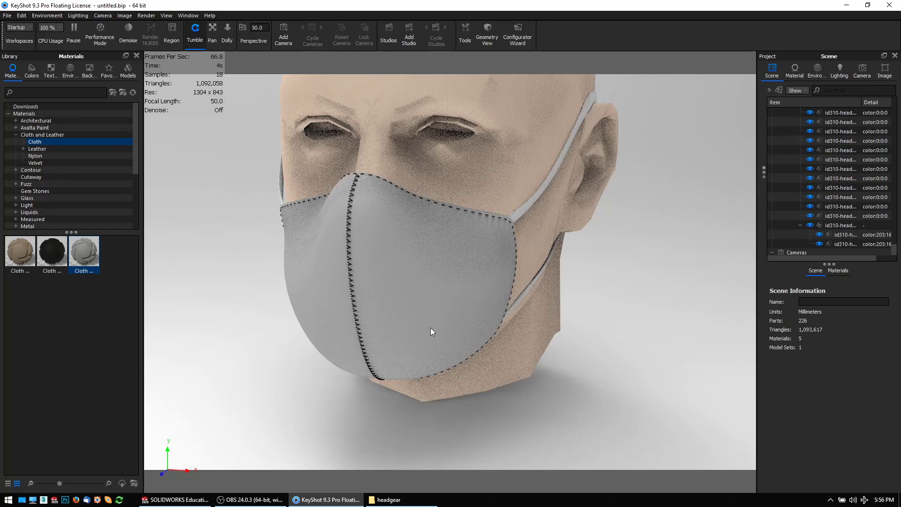
{"action": "left_click_drag", "start_coordinate": [430, 328], "coordinate": [370, 297]}
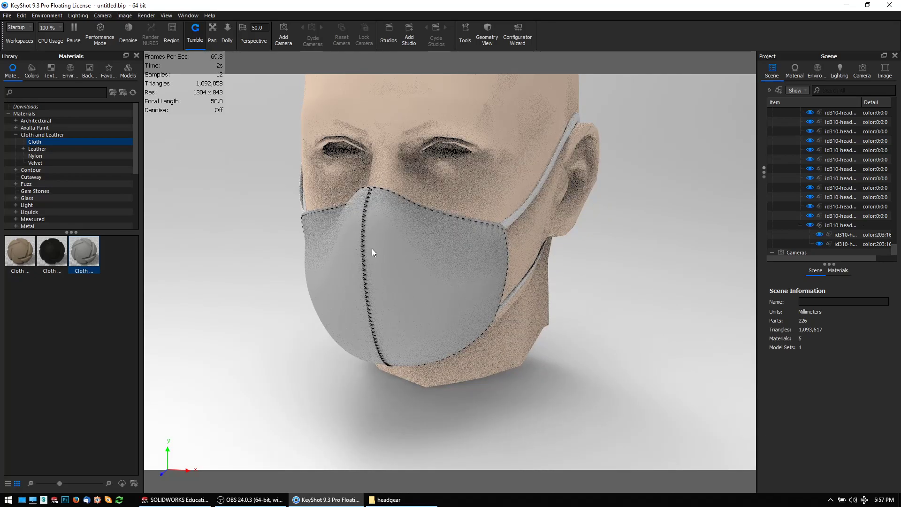
{"action": "left_click_drag", "start_coordinate": [373, 252], "coordinate": [404, 277]}
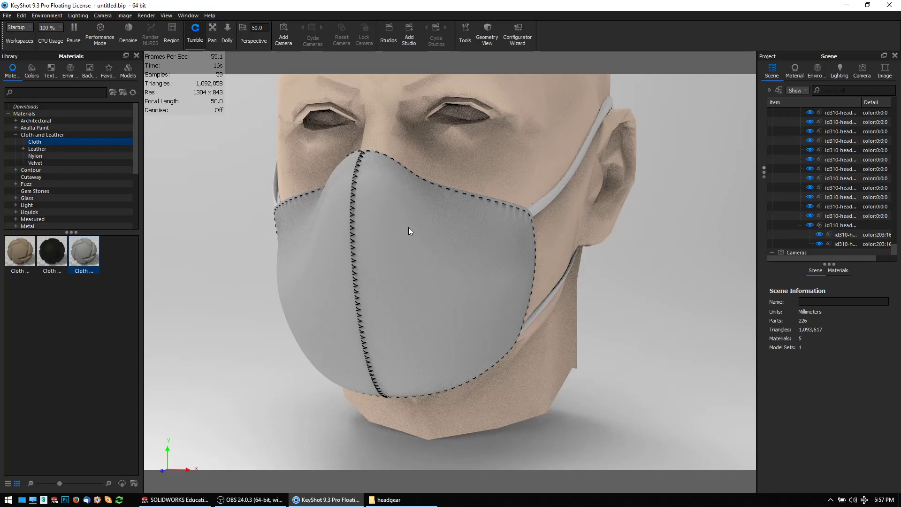
{"action": "left_click_drag", "start_coordinate": [403, 248], "coordinate": [380, 262]}
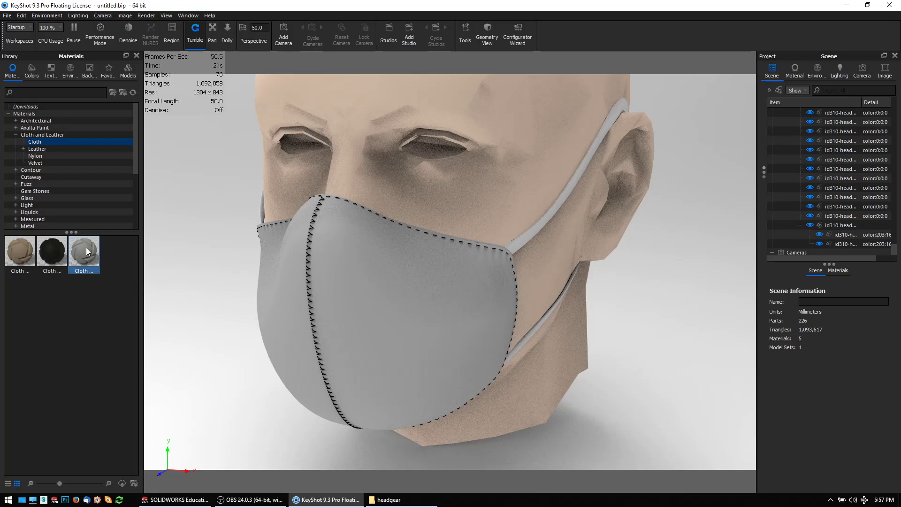
Step: Drag the grey Cloth library material onto the mask twice and answer the Link Duplicate Materials prompt
{"action": "left_click_drag", "start_coordinate": [86, 247], "coordinate": [369, 277]}
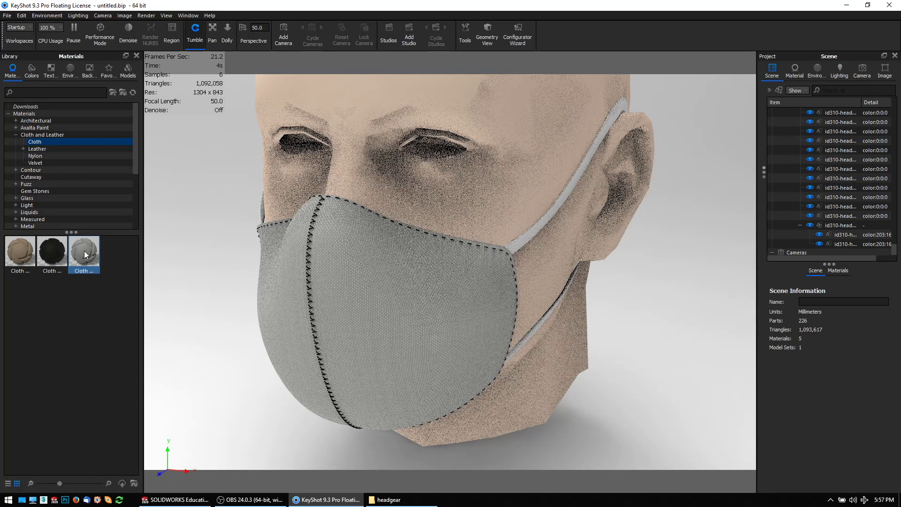
{"action": "left_click_drag", "start_coordinate": [87, 249], "coordinate": [525, 237]}
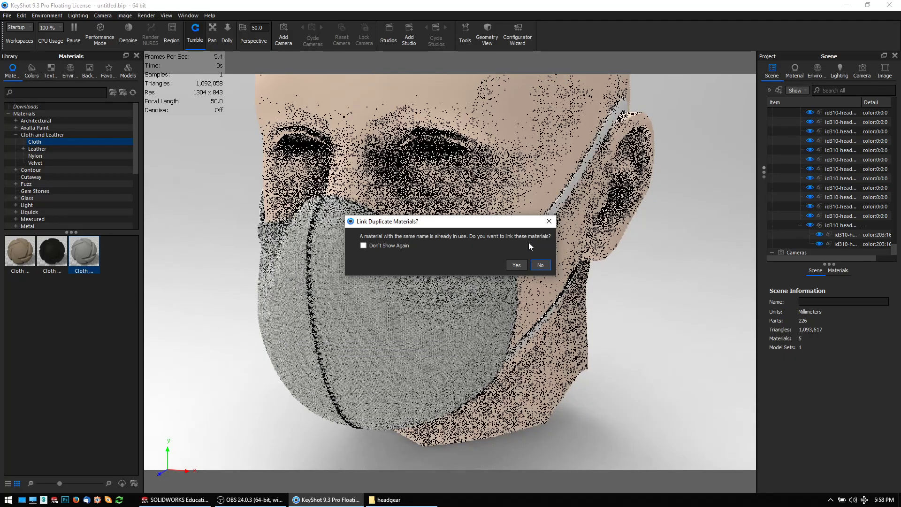
{"action": "left_click", "coordinate": [541, 266]}
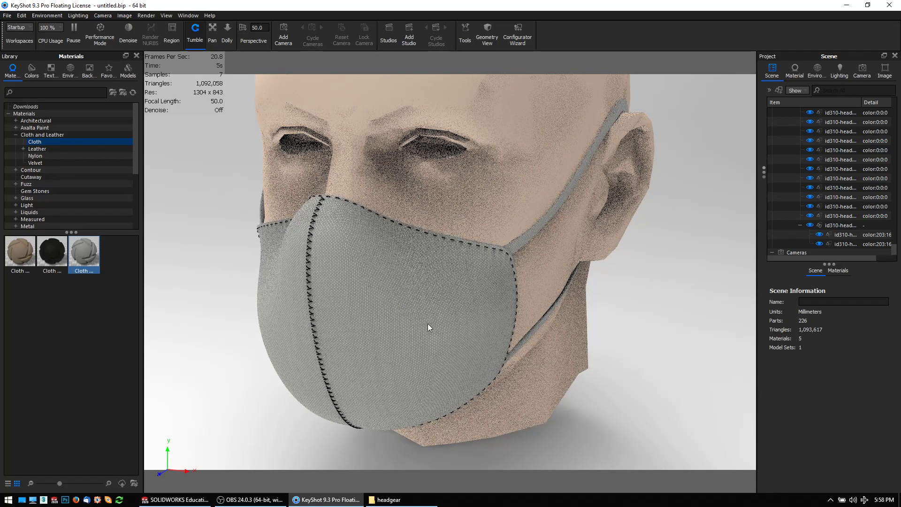
Step: Find which parts use the Cloth Weave White 1mm project material
{"action": "left_click", "coordinate": [793, 76]}
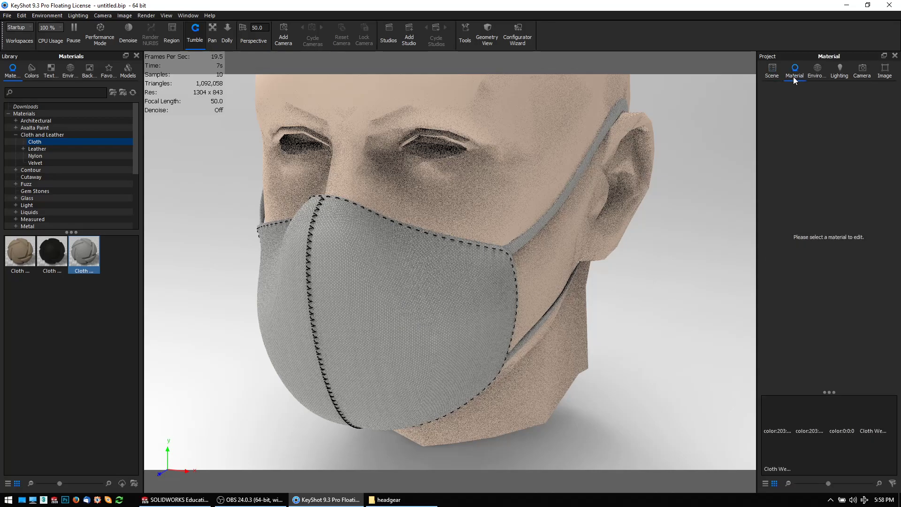
{"action": "left_click", "coordinate": [783, 455]}
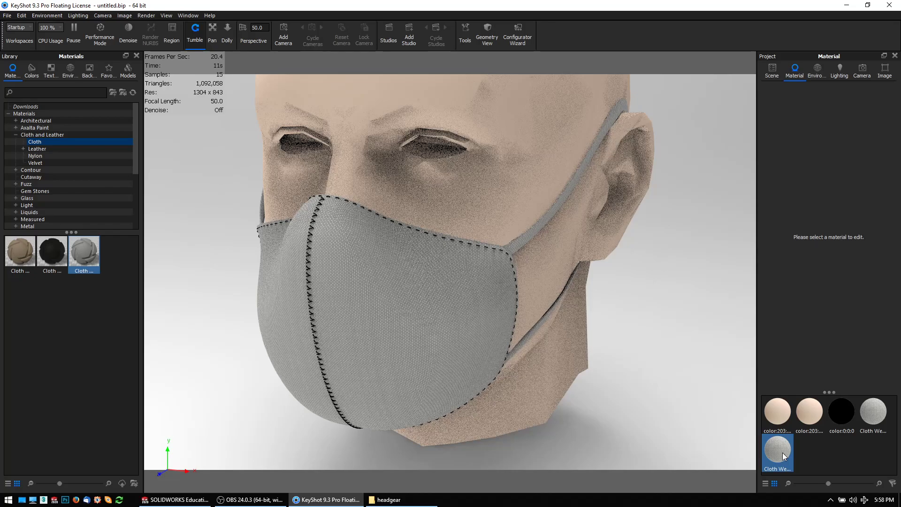
{"action": "mouse_move", "coordinate": [782, 454]}
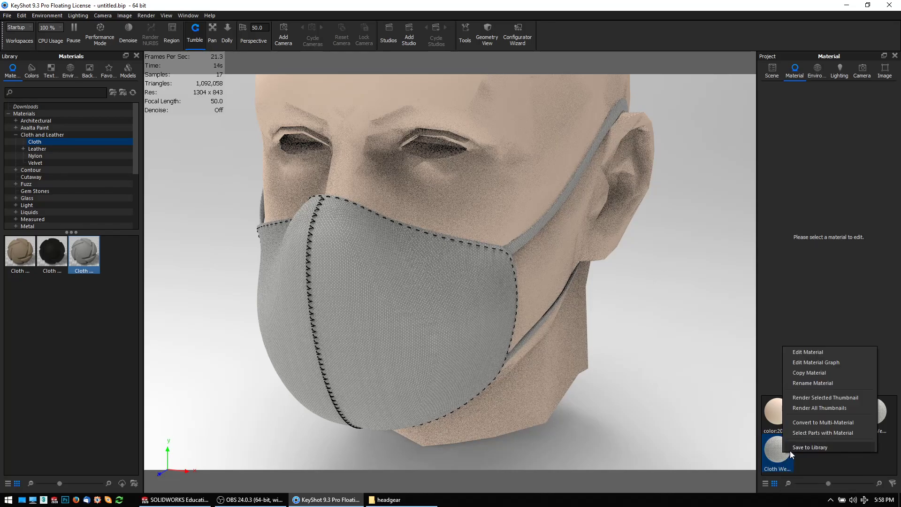
{"action": "left_click", "coordinate": [803, 433]}
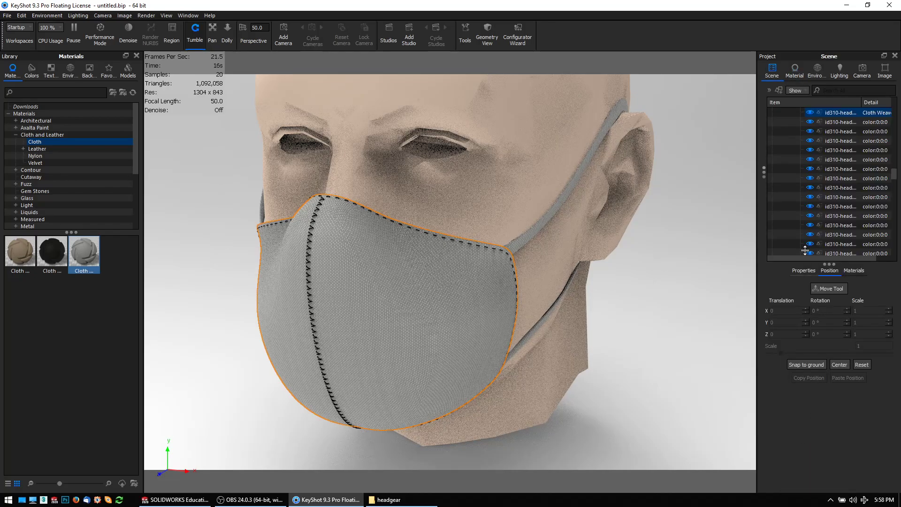
{"action": "left_click", "coordinate": [794, 71]}
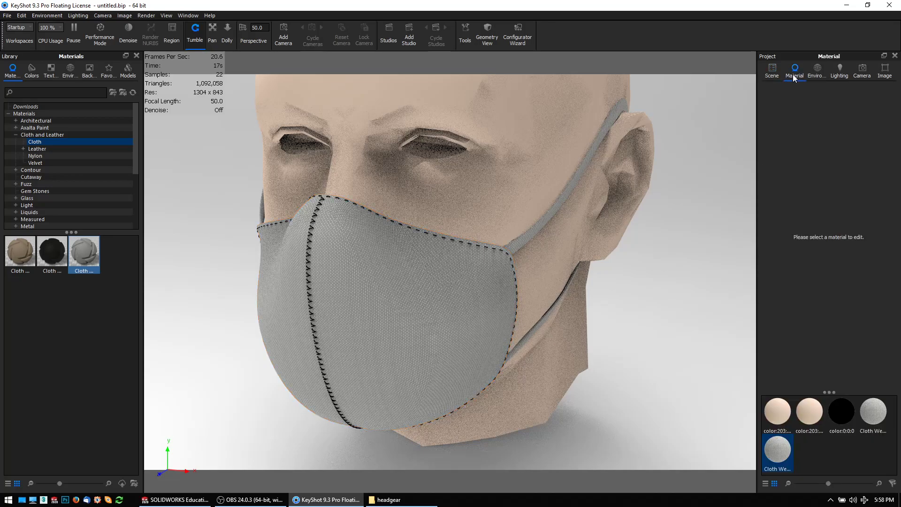
Step: Rename the Cloth Weave White 1mm material to 'mask'
{"action": "left_click", "coordinate": [782, 453]}
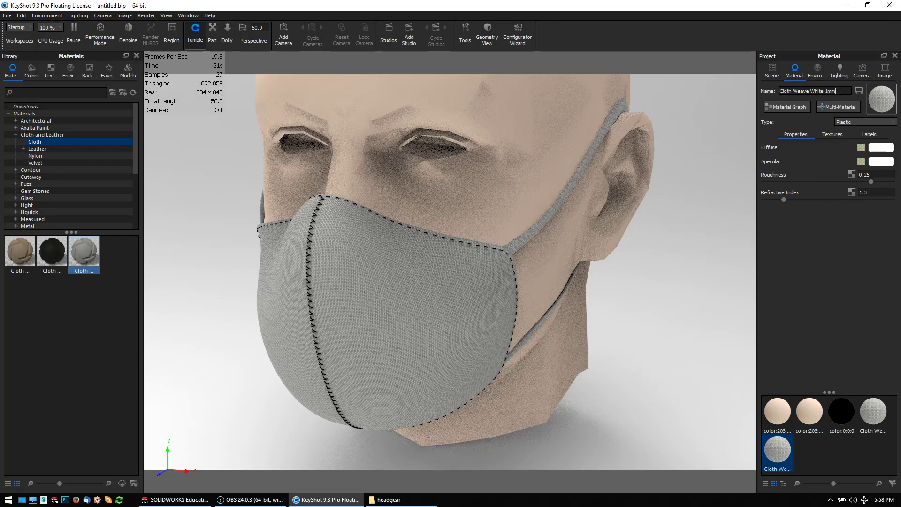
{"action": "left_click_drag", "start_coordinate": [838, 91], "coordinate": [747, 86]}
{"action": "type", "text": "mask"}
{"action": "key", "text": "Return"}
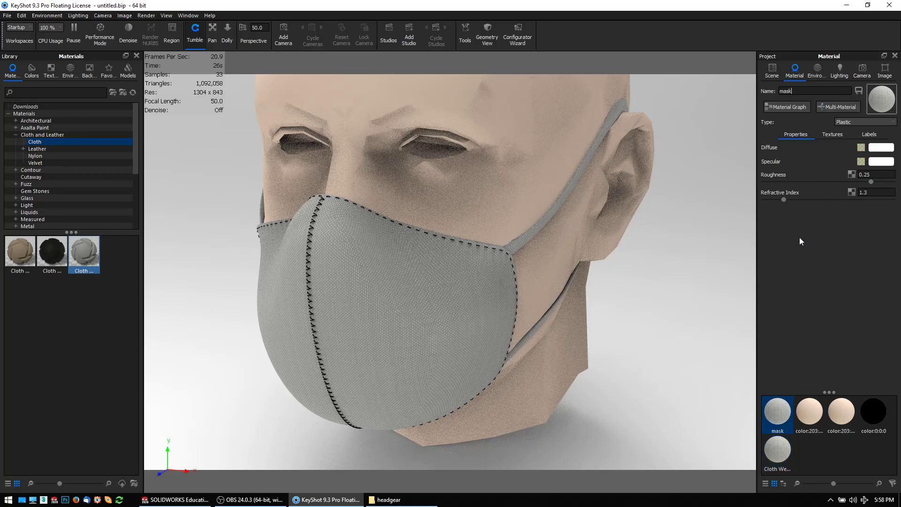
Step: Set the mask's weave texture to 0.5 mm width and height, briefly checking its node graph
{"action": "left_click", "coordinate": [829, 134]}
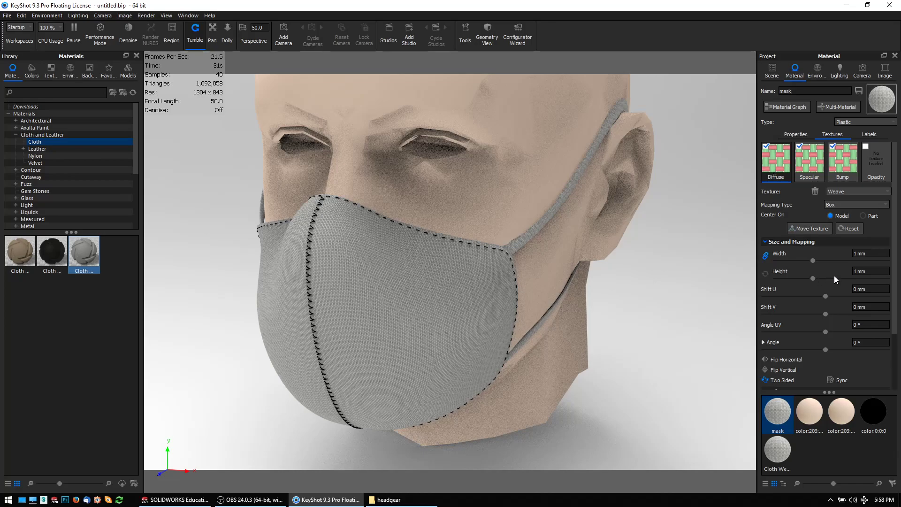
{"action": "left_click", "coordinate": [868, 254]}
{"action": "type", "text": ".5"}
{"action": "key", "text": "Return"}
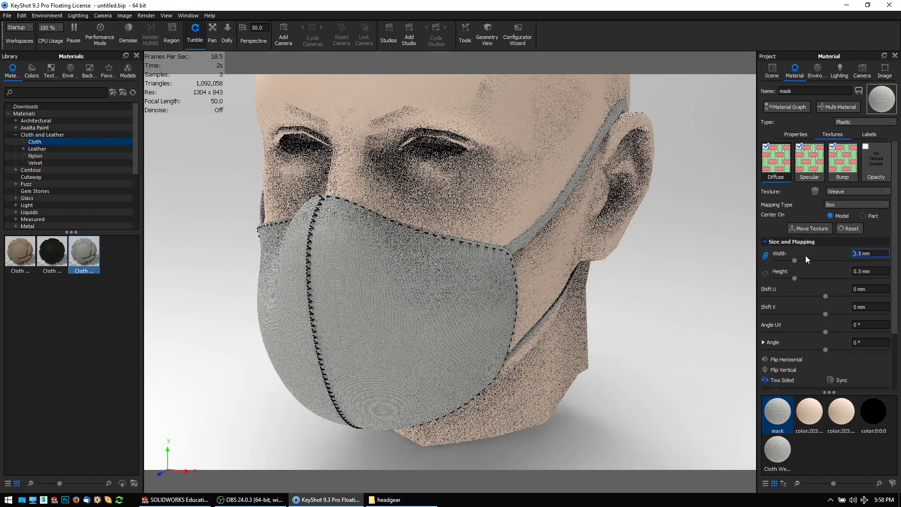
{"action": "scroll", "coordinate": [860, 348], "scroll_direction": "down", "scroll_amount": 3}
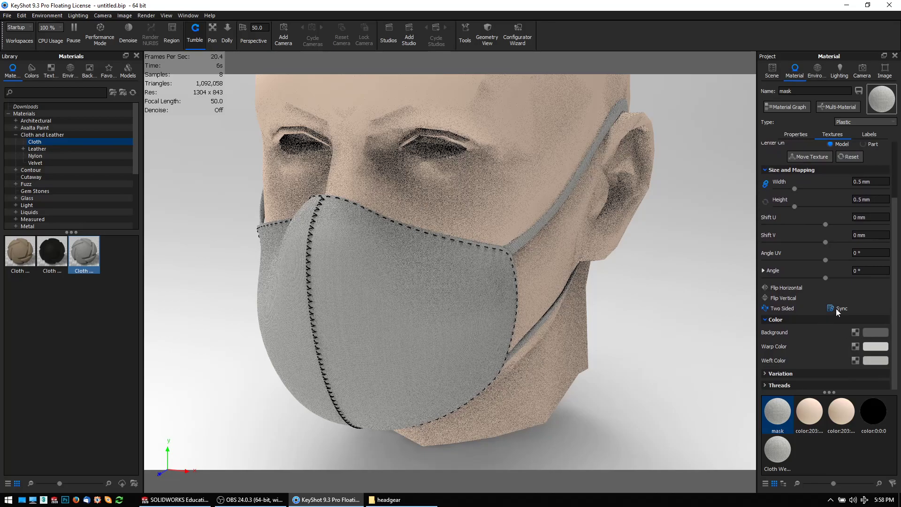
{"action": "left_click", "coordinate": [835, 309]}
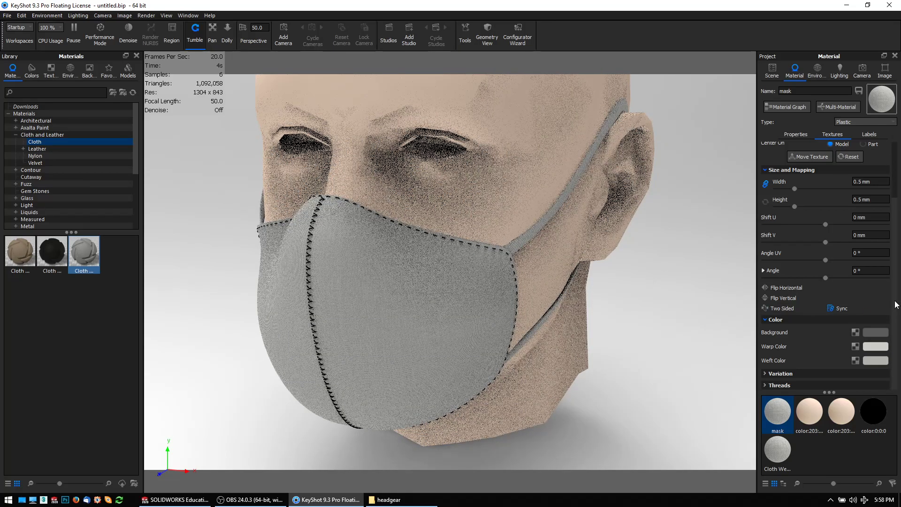
{"action": "scroll", "coordinate": [894, 211], "scroll_direction": "up", "scroll_amount": 3}
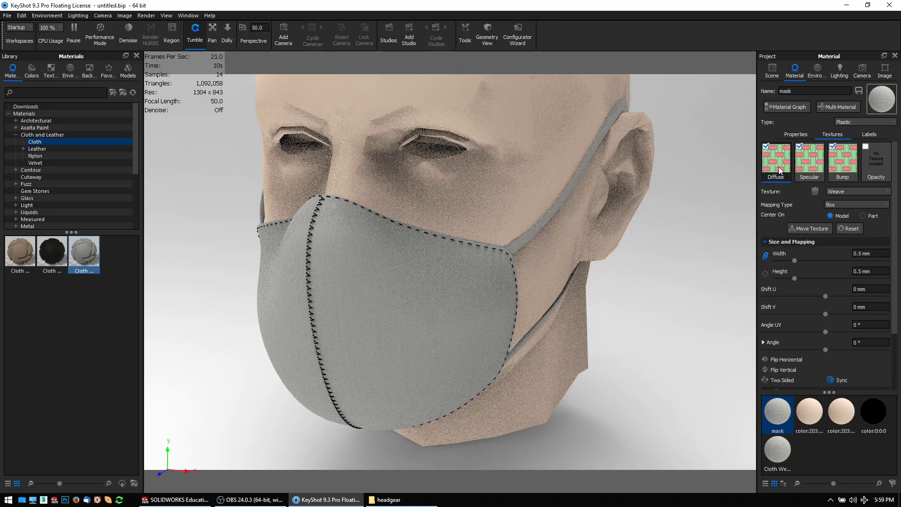
{"action": "left_click", "coordinate": [787, 108]}
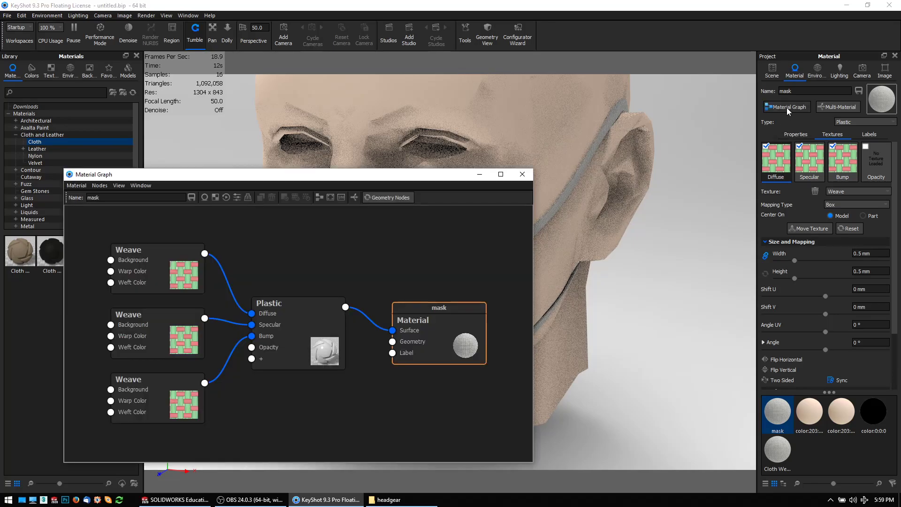
{"action": "left_click", "coordinate": [523, 174]}
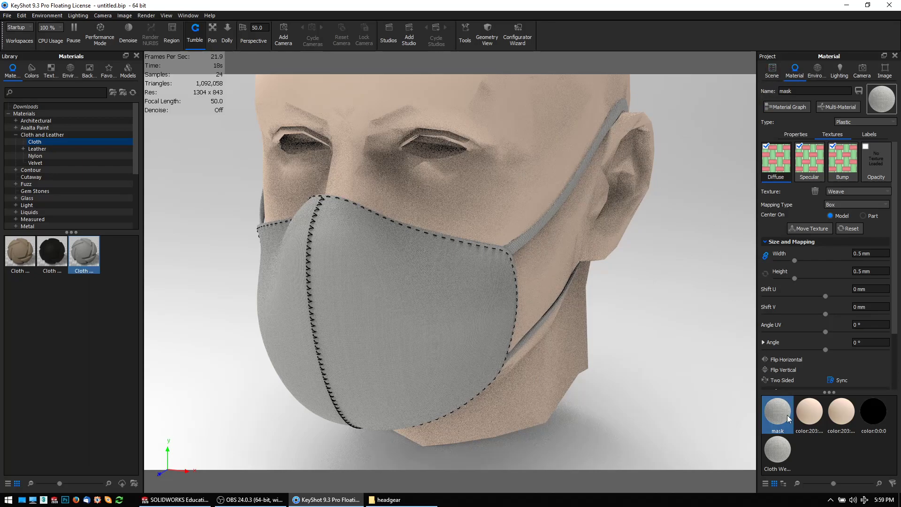
Step: Rename the Cloth Weave White 1mm #1 material to 'straps'
{"action": "left_click", "coordinate": [777, 455]}
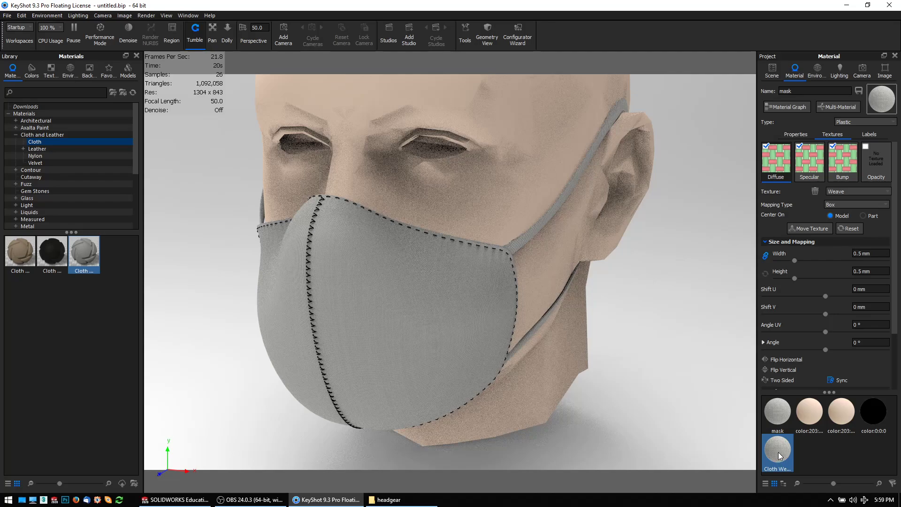
{"action": "double_click", "coordinate": [779, 451]}
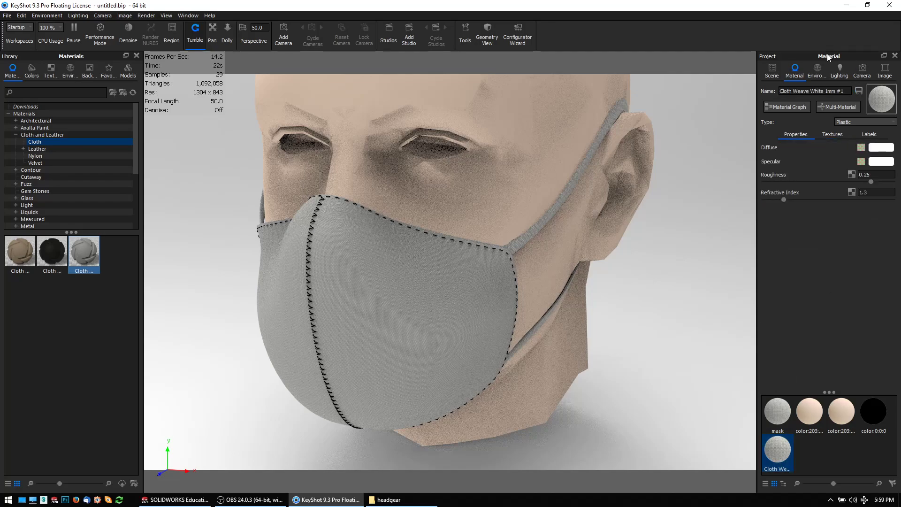
{"action": "left_click_drag", "start_coordinate": [845, 91], "coordinate": [743, 88]}
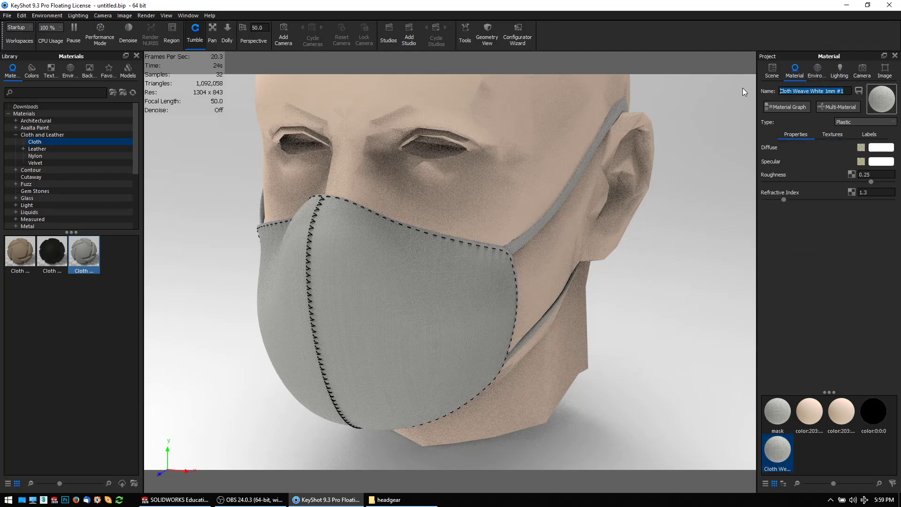
{"action": "type", "text": "straps"}
{"action": "key", "text": "Return"}
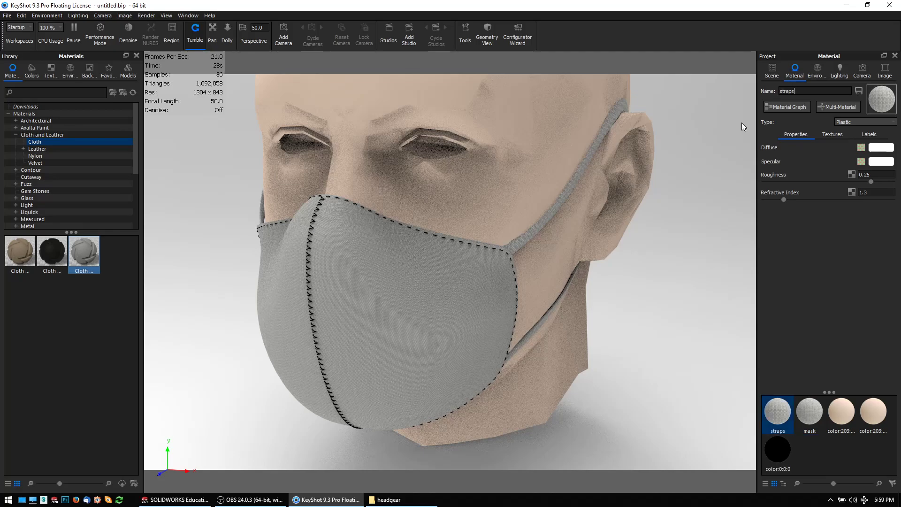
Step: In the straps material graph, set the Weave node's Weft Color value to 97%
{"action": "left_click", "coordinate": [830, 134]}
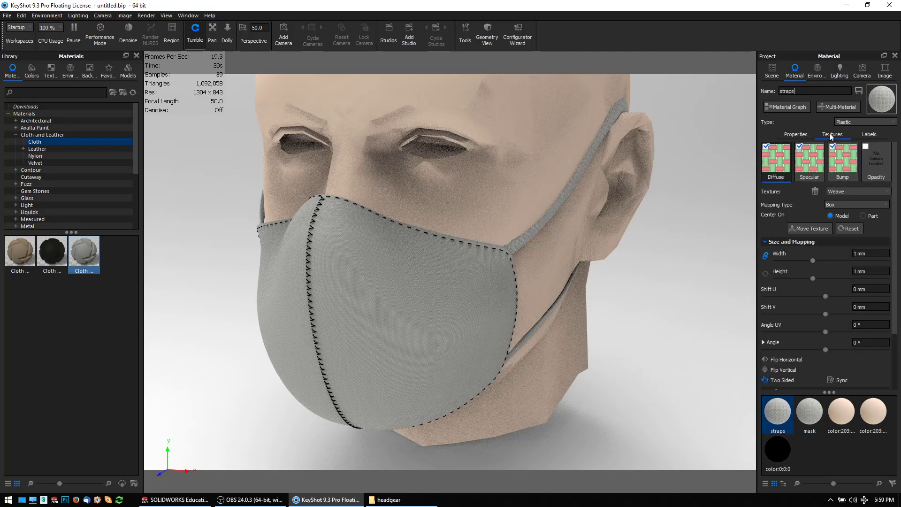
{"action": "left_click", "coordinate": [793, 109]}
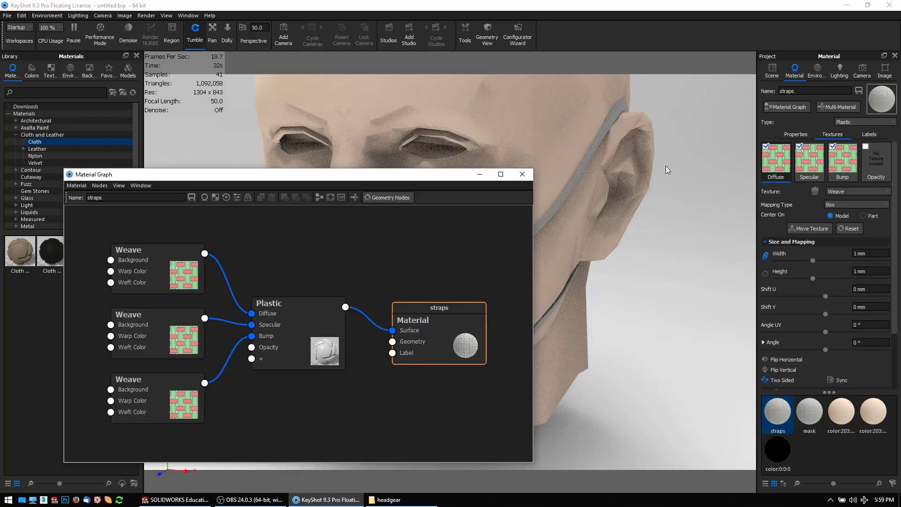
{"action": "double_click", "coordinate": [148, 283]}
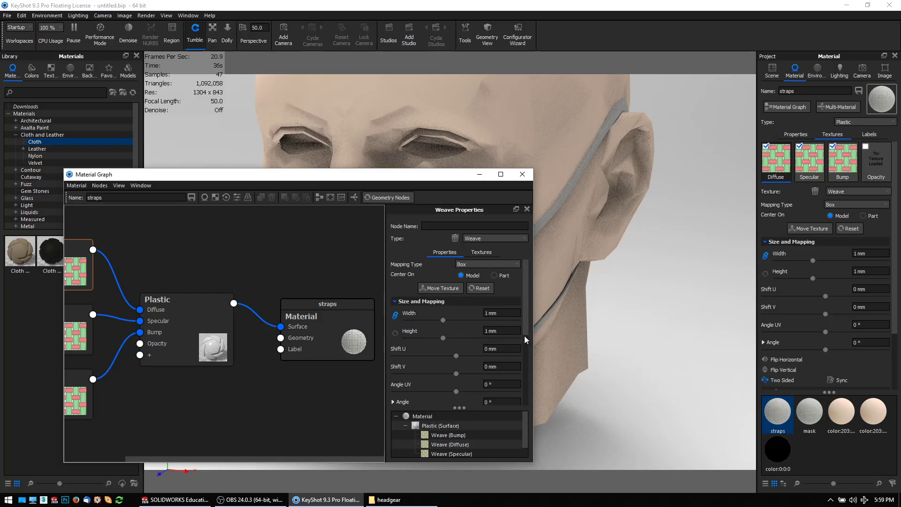
{"action": "left_click_drag", "start_coordinate": [525, 323], "coordinate": [526, 395]}
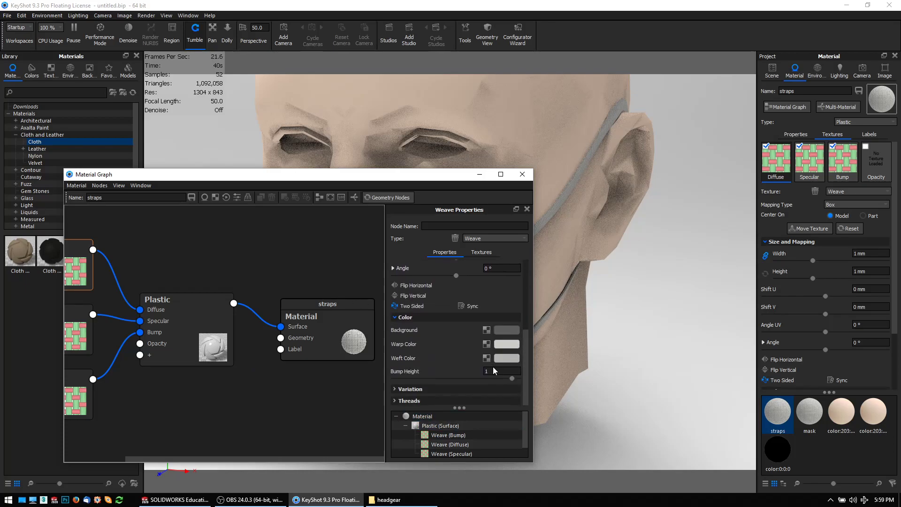
{"action": "left_click", "coordinate": [508, 329]}
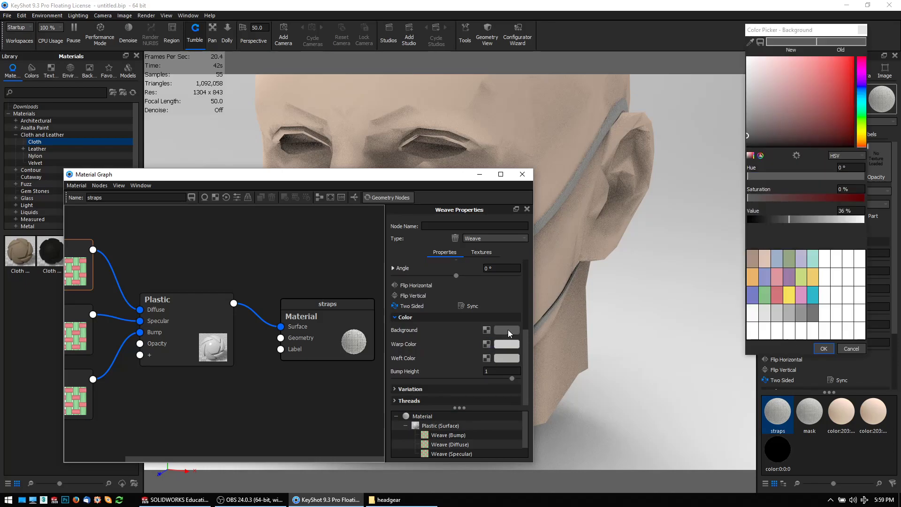
{"action": "left_click", "coordinate": [851, 348]}
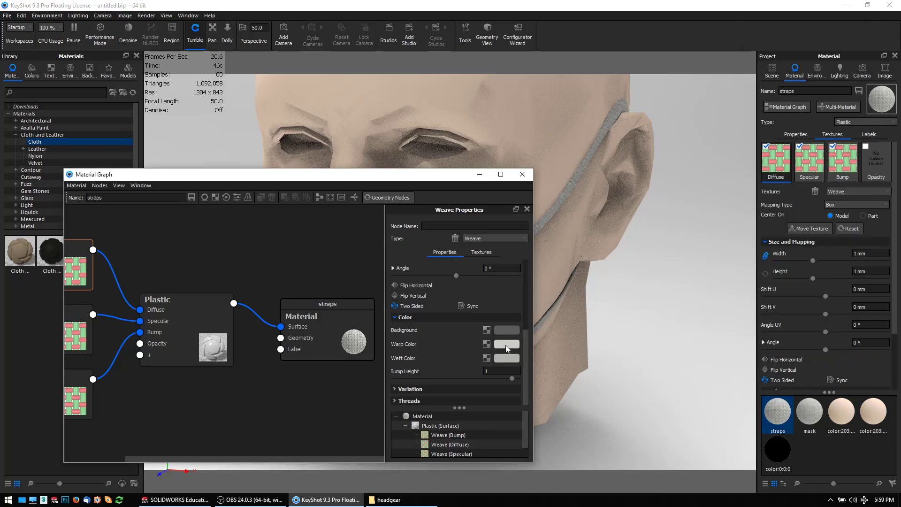
{"action": "left_click", "coordinate": [506, 358]}
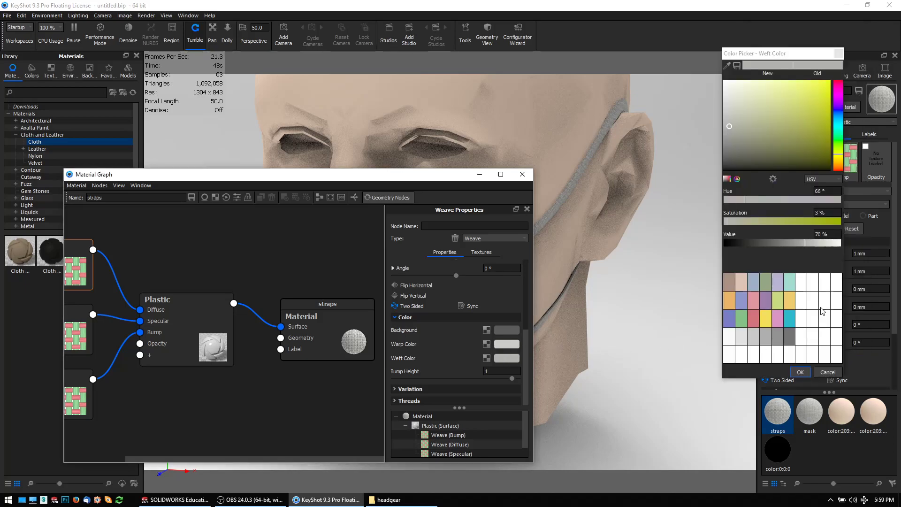
{"action": "left_click_drag", "start_coordinate": [825, 243], "coordinate": [836, 245]}
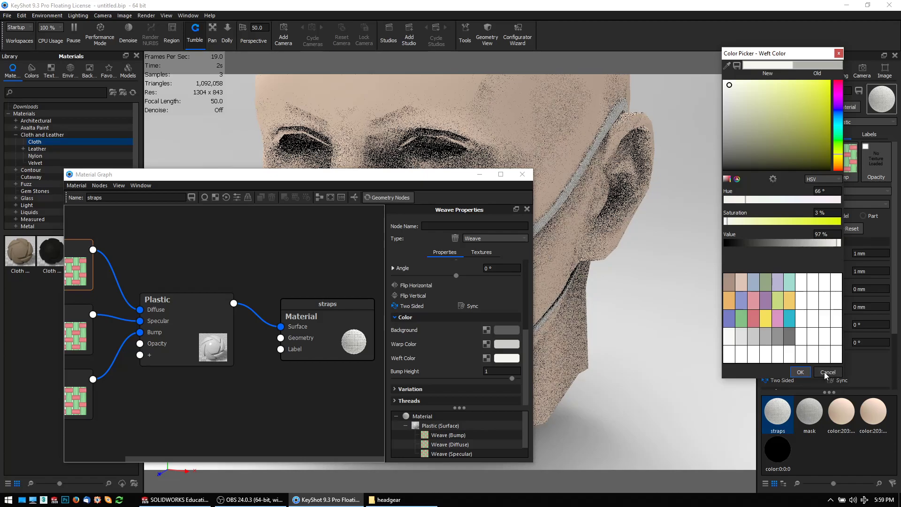
{"action": "left_click", "coordinate": [801, 372]}
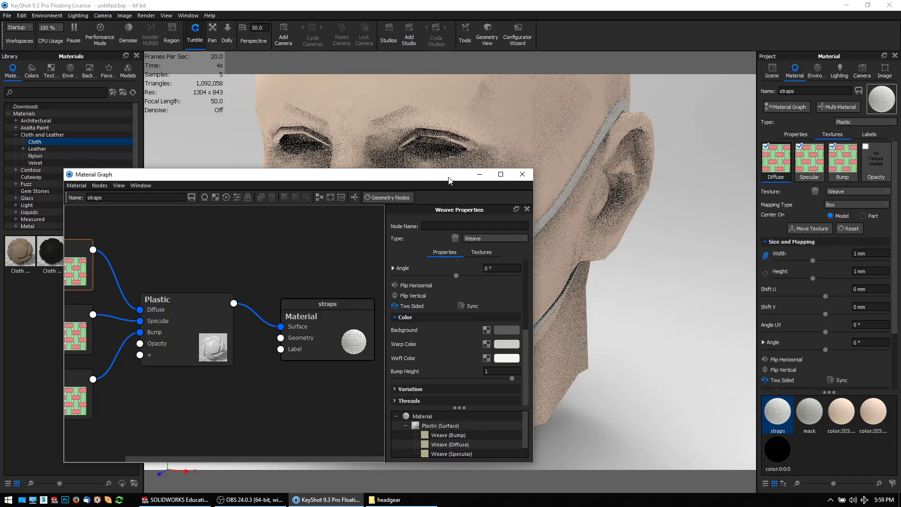
{"action": "left_click_drag", "start_coordinate": [448, 180], "coordinate": [313, 184]}
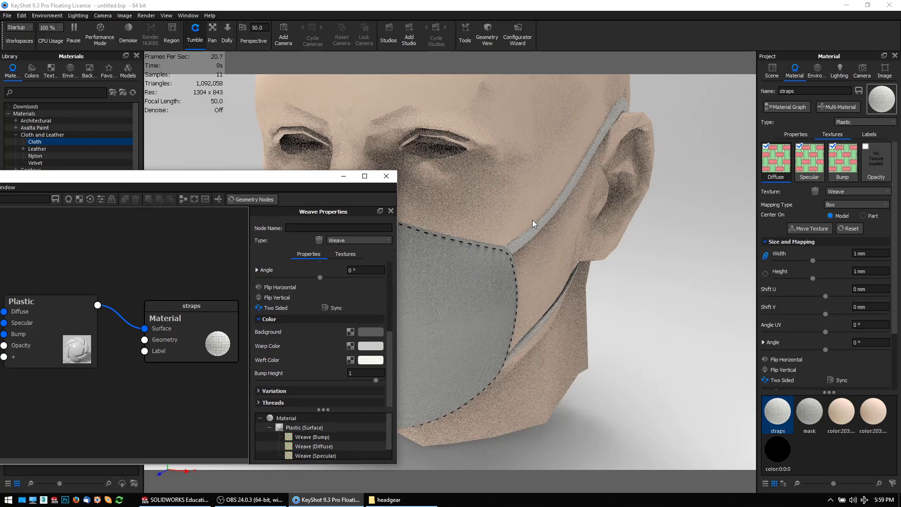
Step: Set the straps weave's Warp Color value to 95% and close the Material Graph
{"action": "left_click", "coordinate": [369, 346]}
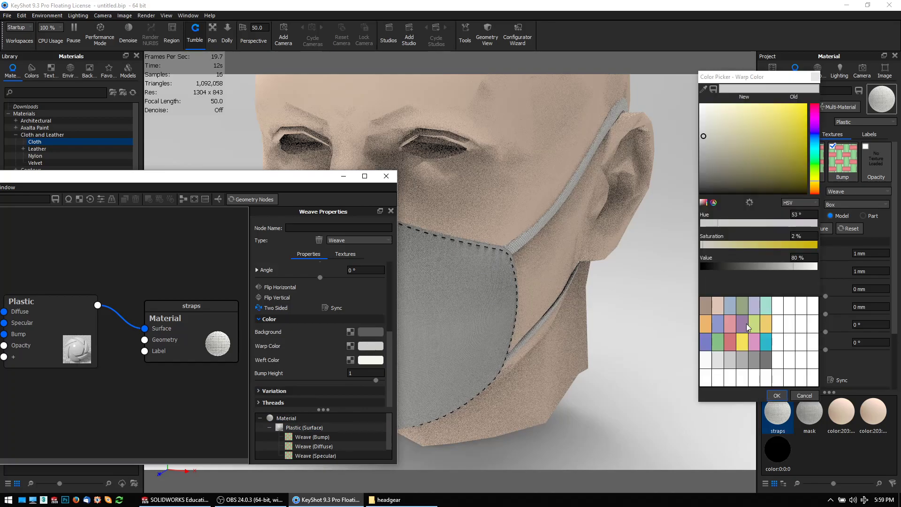
{"action": "left_click", "coordinate": [813, 267]}
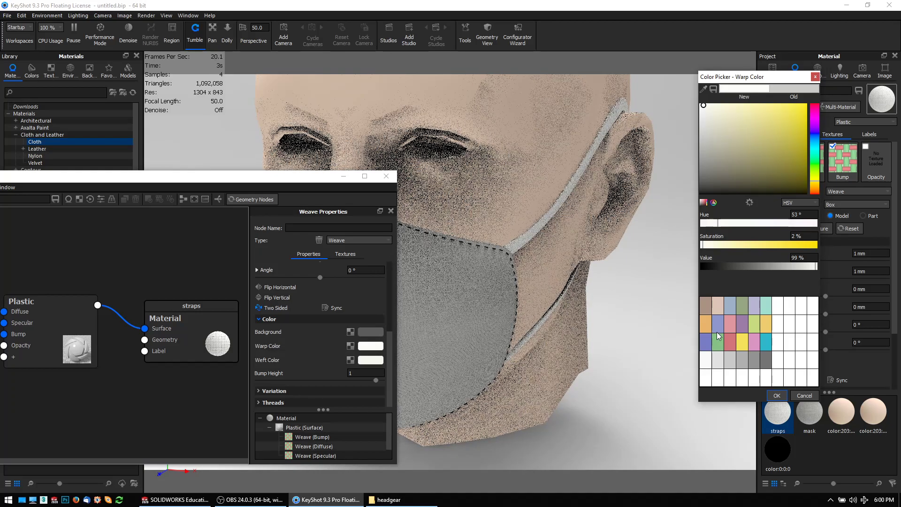
{"action": "left_click", "coordinate": [812, 266]}
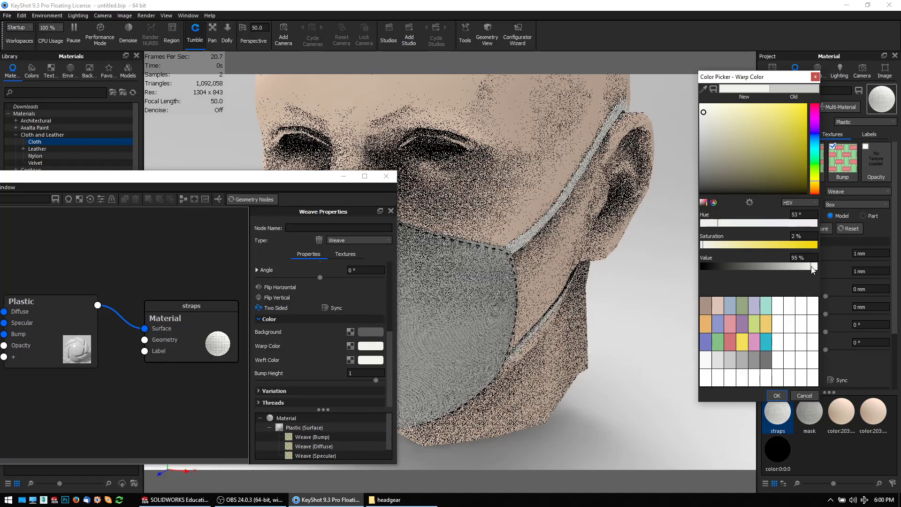
{"action": "left_click", "coordinate": [777, 395]}
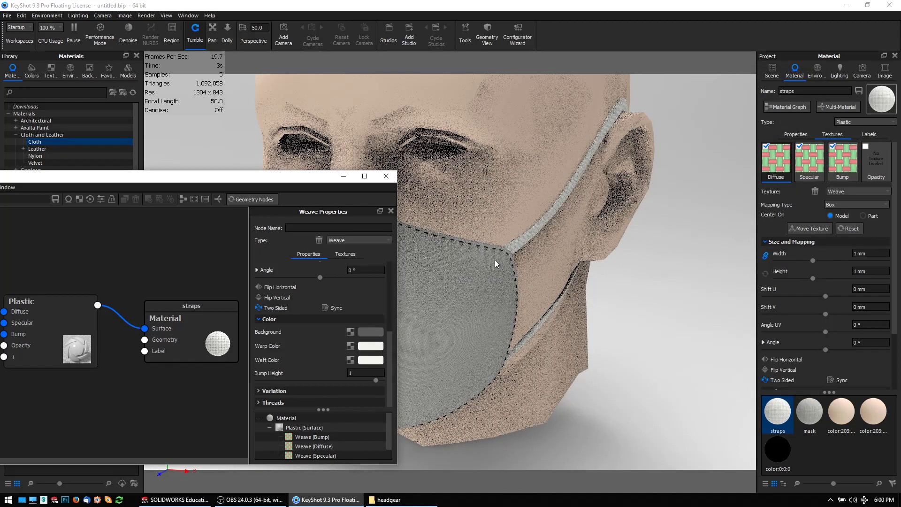
{"action": "left_click", "coordinate": [387, 176]}
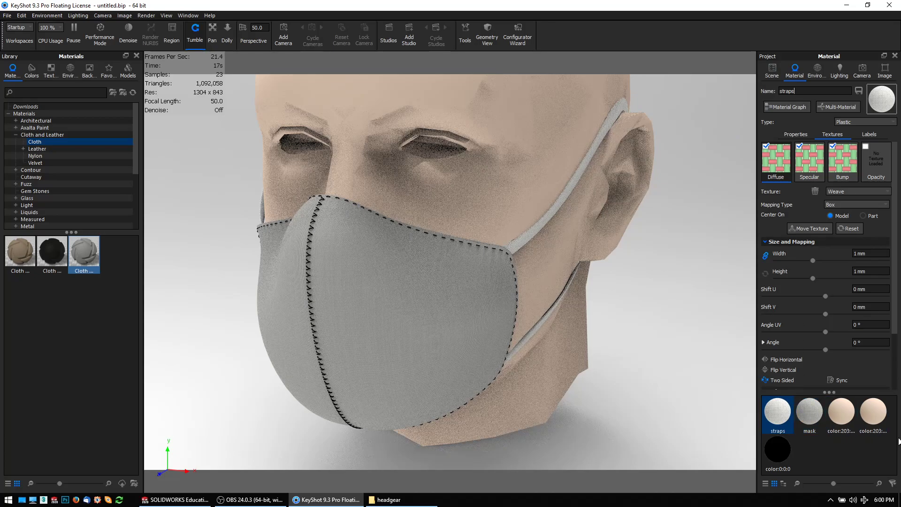
Step: Select the parts using color:203, then rename the two color:203 materials 'head' and 'stitches'
{"action": "right_click", "coordinate": [874, 413]}
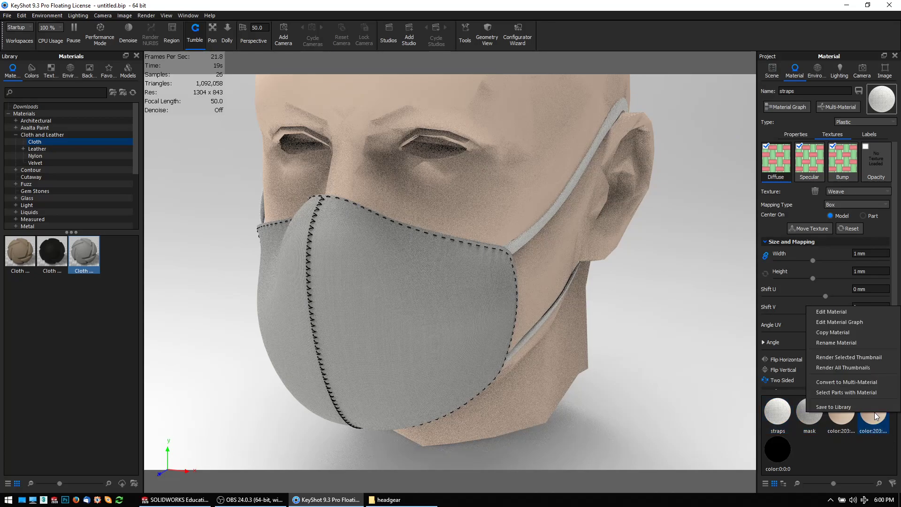
{"action": "left_click", "coordinate": [873, 393]}
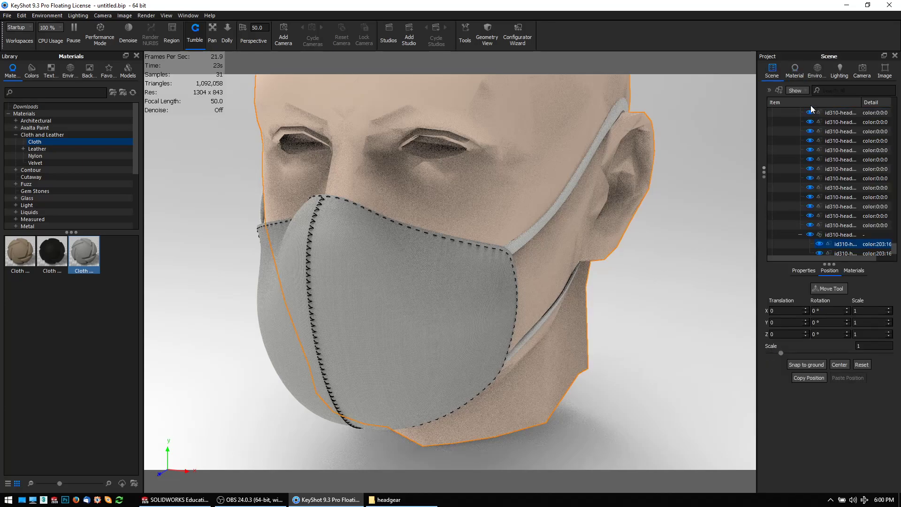
{"action": "left_click", "coordinate": [795, 70]}
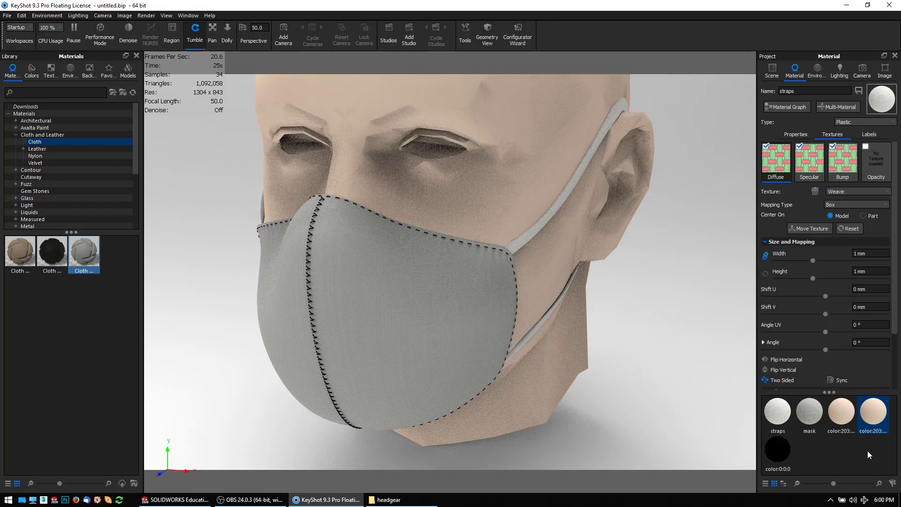
{"action": "left_click", "coordinate": [876, 411]}
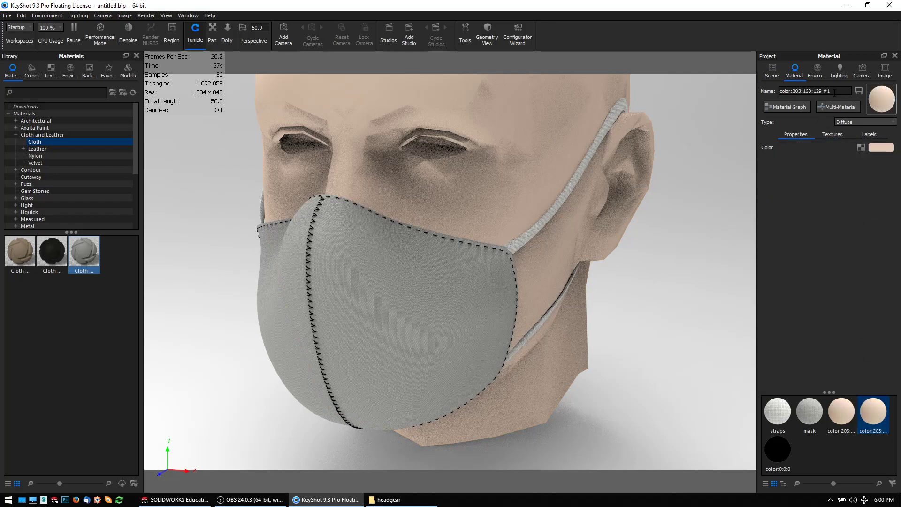
{"action": "type", "text": "head"}
{"action": "key", "text": "Return"}
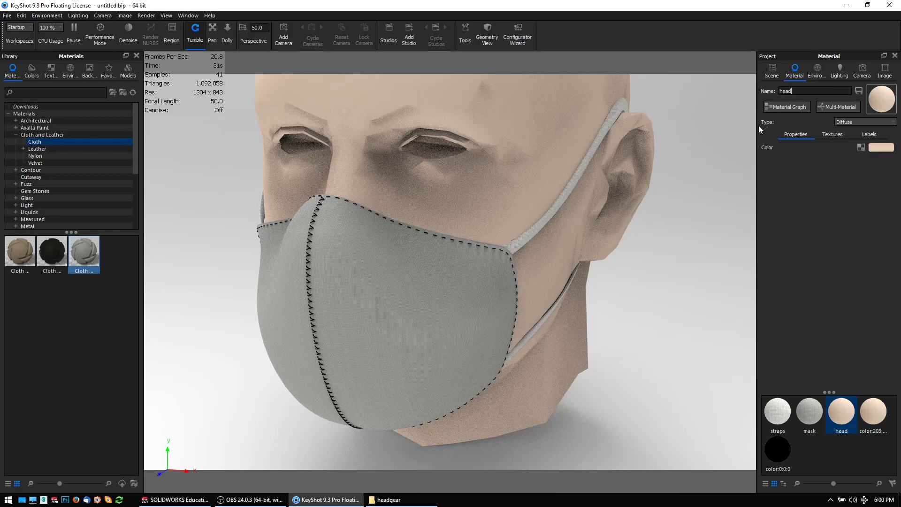
{"action": "left_click", "coordinate": [877, 418]}
{"action": "key", "text": "ctrl+a"}
{"action": "type", "text": "stitches"}
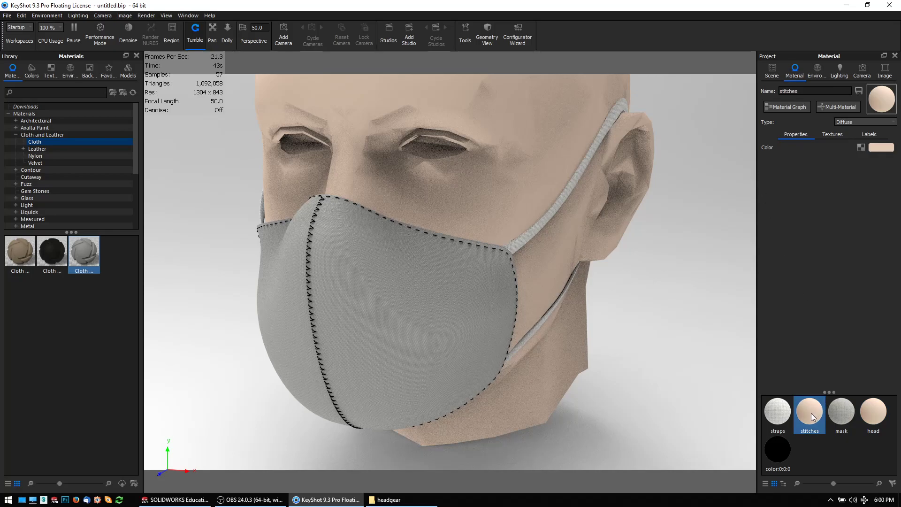
Step: Inspect the skin-toned material's colour, then rename it from 'stitches' to 'XXXX'
{"action": "left_click", "coordinate": [881, 148]}
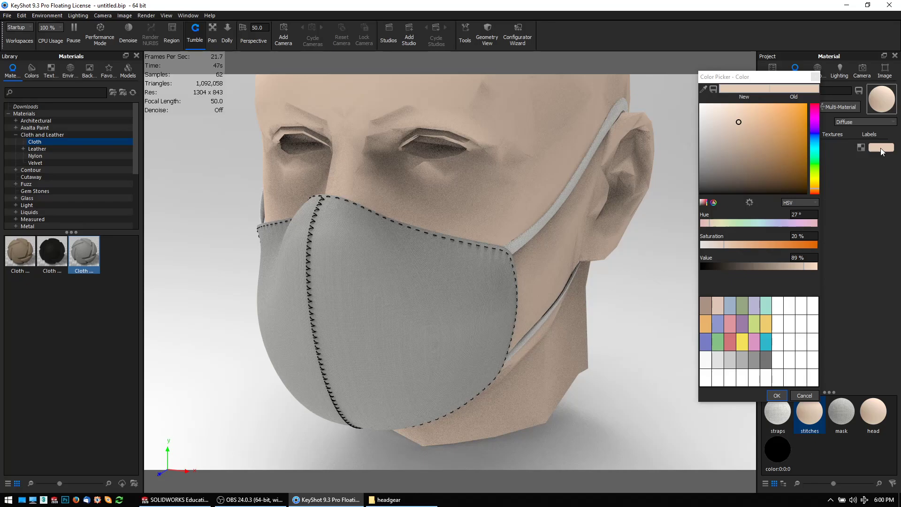
{"action": "left_click", "coordinate": [803, 395]}
{"action": "mouse_move", "coordinate": [819, 420]}
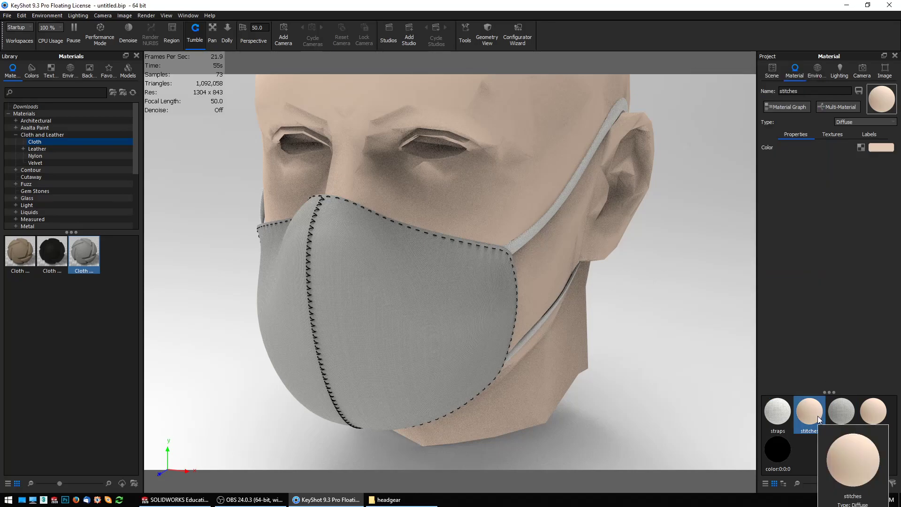
{"action": "left_click", "coordinate": [786, 448]}
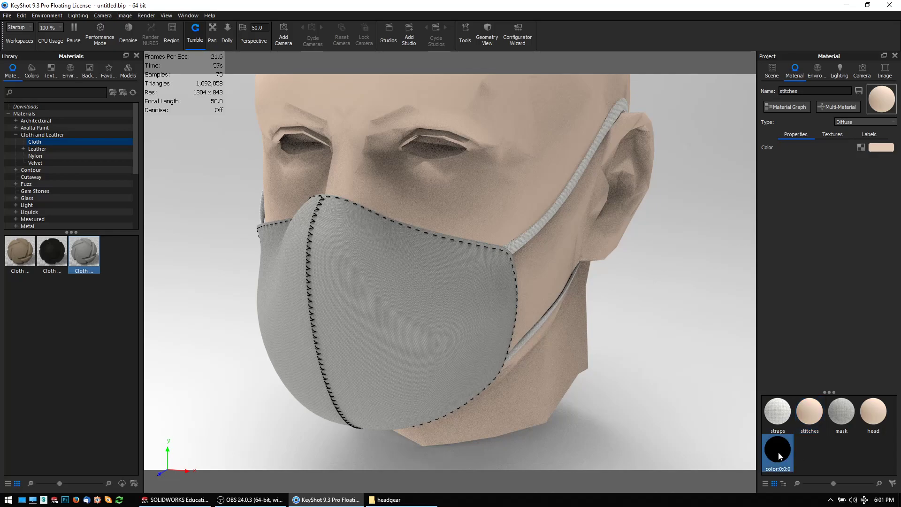
{"action": "left_click", "coordinate": [811, 417]}
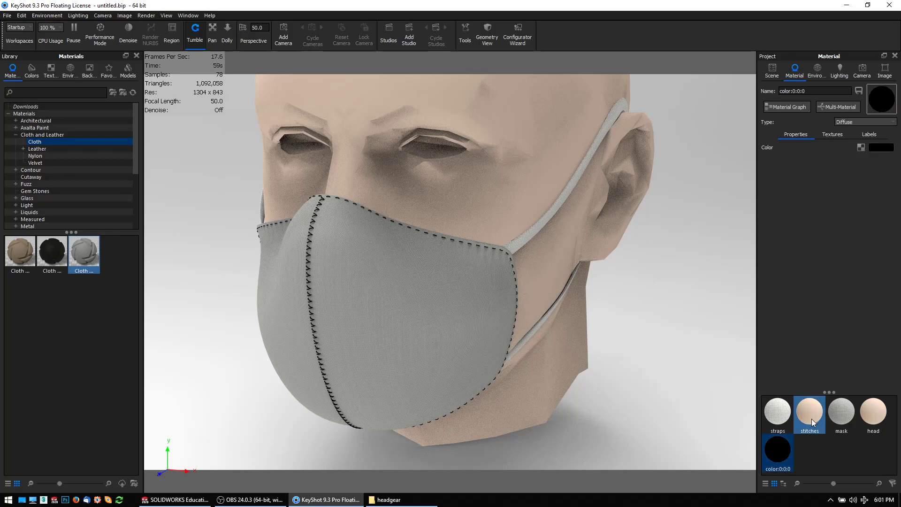
{"action": "double_click", "coordinate": [807, 91]}
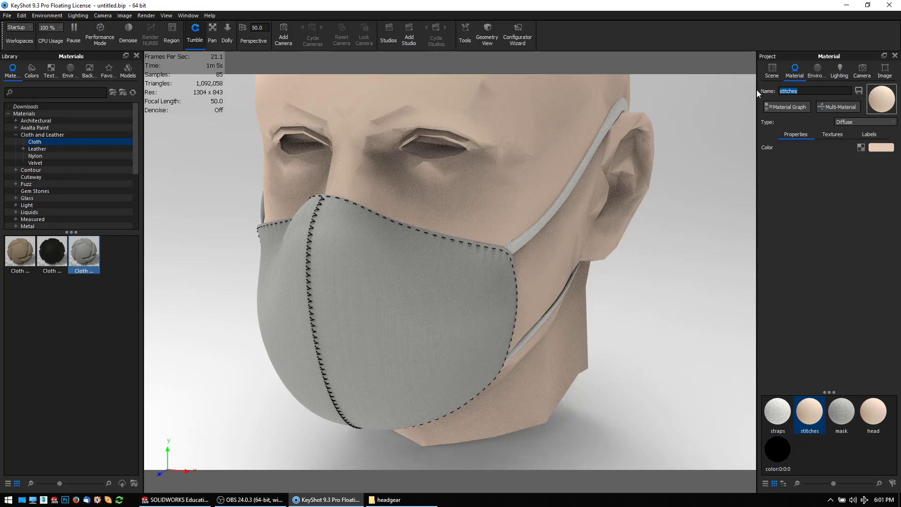
{"action": "type", "text": "XXXX"}
{"action": "key", "text": "Return"}
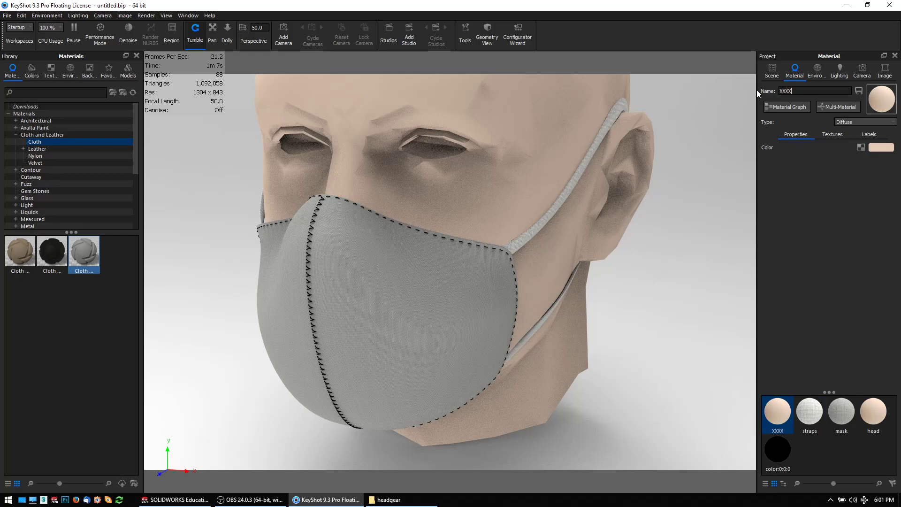
Step: Rename the black color:0:0:0 material to 'stitches'
{"action": "left_click", "coordinate": [781, 454]}
{"action": "left_click_drag", "start_coordinate": [813, 91], "coordinate": [747, 87]}
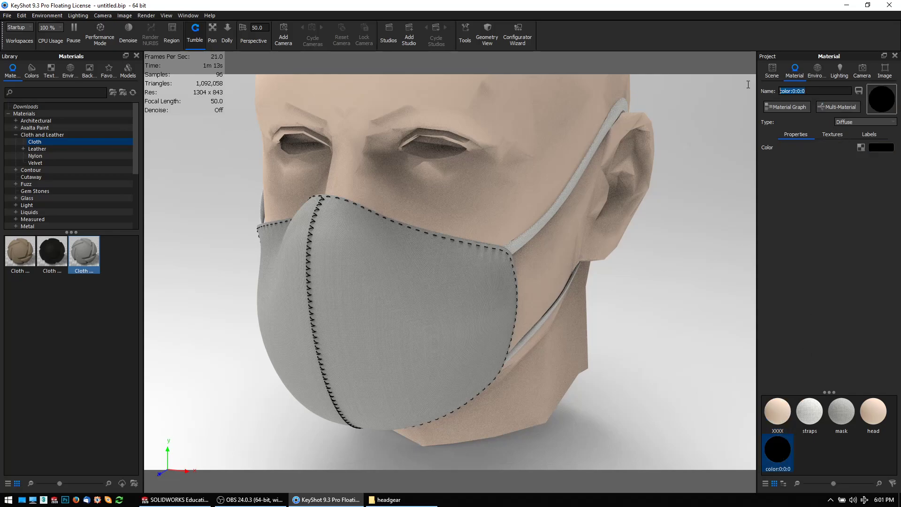
{"action": "type", "text": "stu"}
{"action": "type", "text": "itches"}
{"action": "key", "text": "Return"}
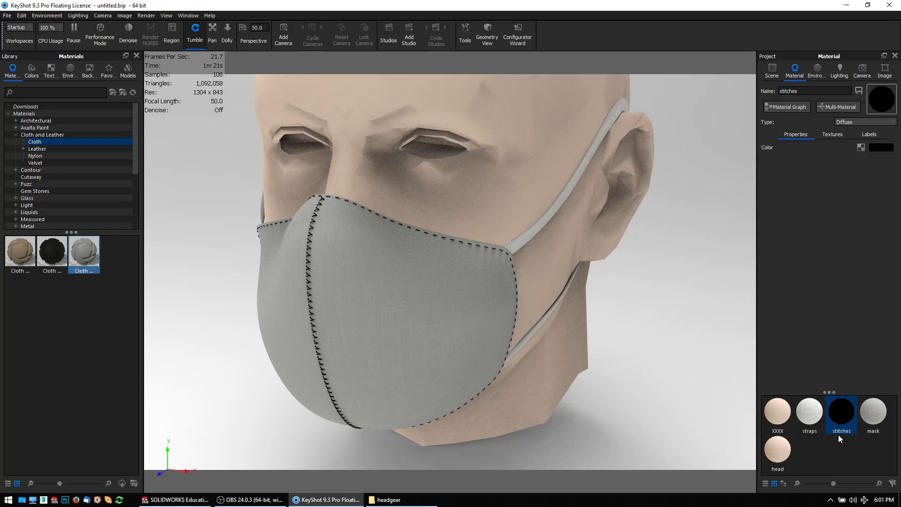
Step: Change the stitches material colour from black to white by raising Value to 100%
{"action": "left_click", "coordinate": [880, 147]}
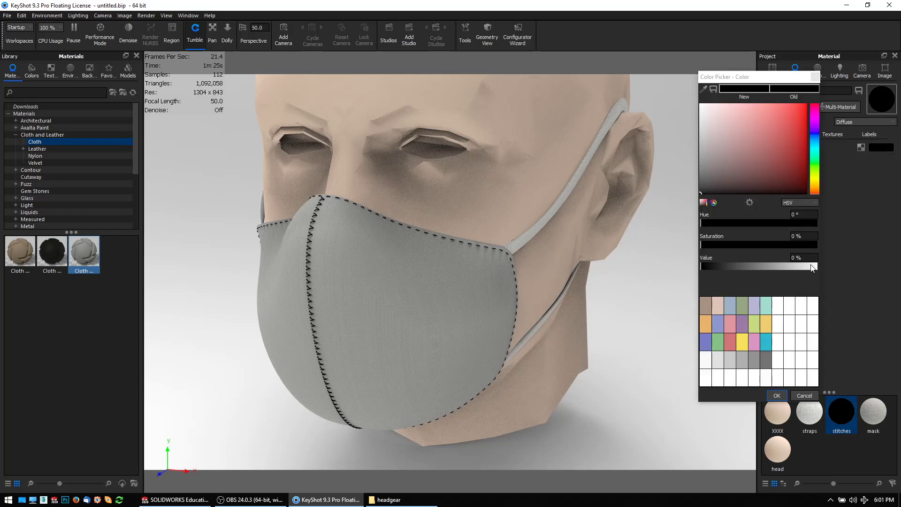
{"action": "left_click_drag", "start_coordinate": [813, 267], "coordinate": [821, 265]}
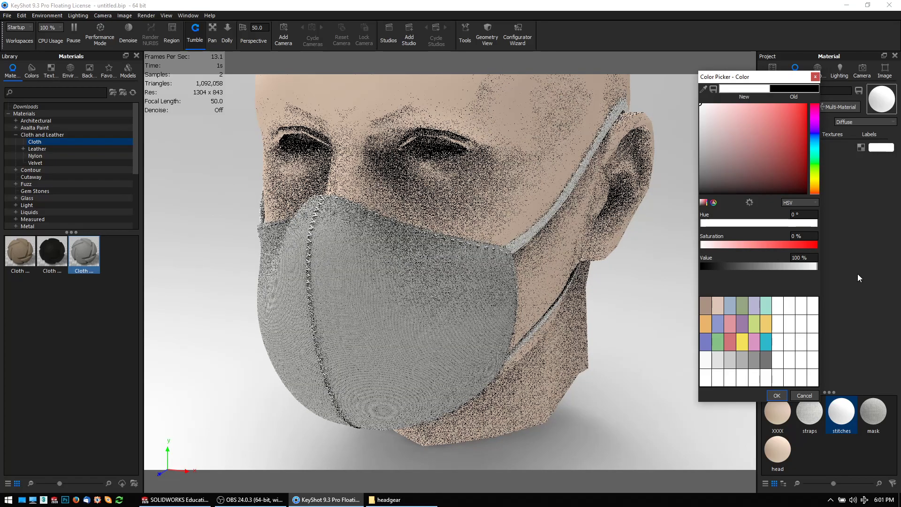
{"action": "left_click", "coordinate": [778, 394]}
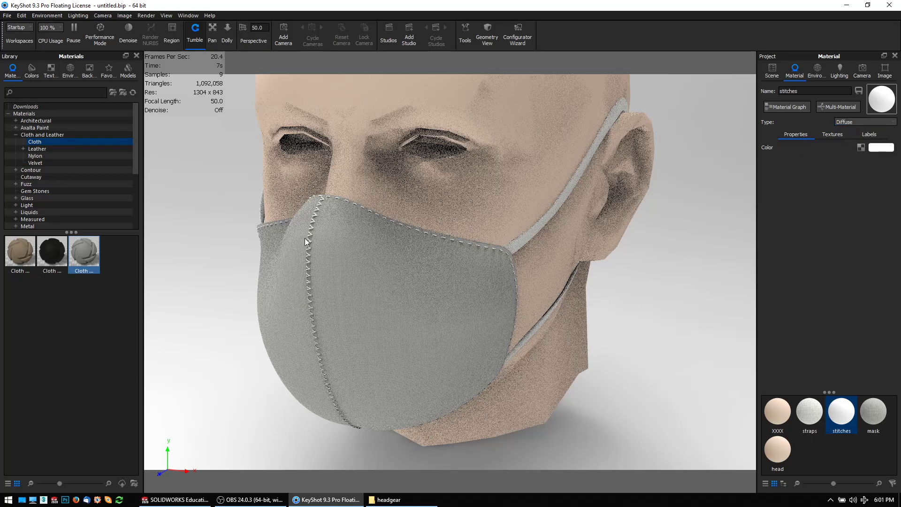
Step: Zoom out and orbit to inspect the masked head's right side and its white stitching
{"action": "scroll", "coordinate": [305, 238], "scroll_direction": "up", "scroll_amount": 3}
{"action": "scroll", "coordinate": [215, 327], "scroll_direction": "down", "scroll_amount": 3}
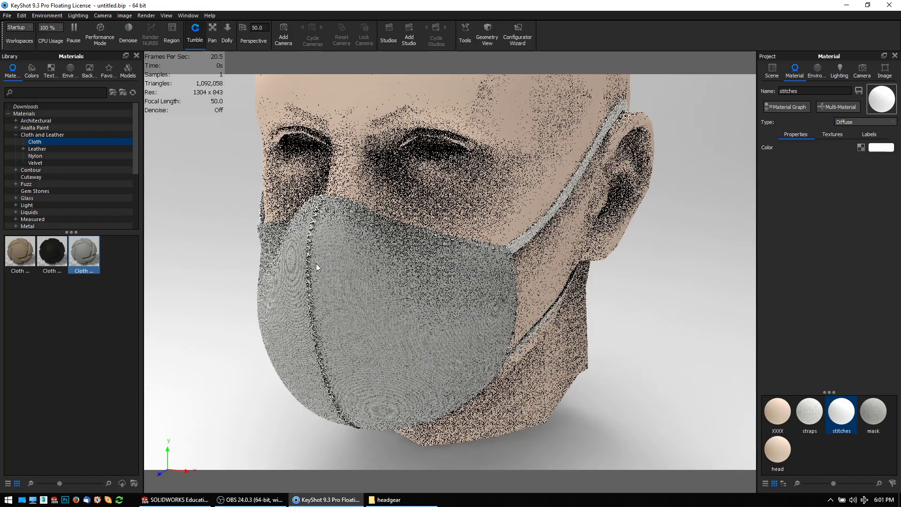
{"action": "scroll", "coordinate": [338, 271], "scroll_direction": "up", "scroll_amount": 1}
{"action": "scroll", "coordinate": [351, 274], "scroll_direction": "down", "scroll_amount": 2}
{"action": "scroll", "coordinate": [389, 250], "scroll_direction": "up", "scroll_amount": 2}
{"action": "scroll", "coordinate": [275, 357], "scroll_direction": "down", "scroll_amount": 1}
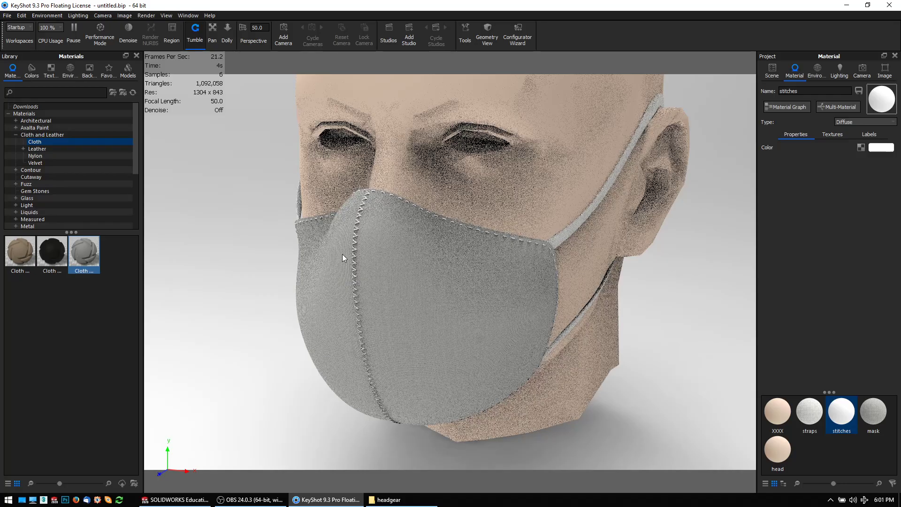
{"action": "scroll", "coordinate": [350, 215], "scroll_direction": "up", "scroll_amount": 15}
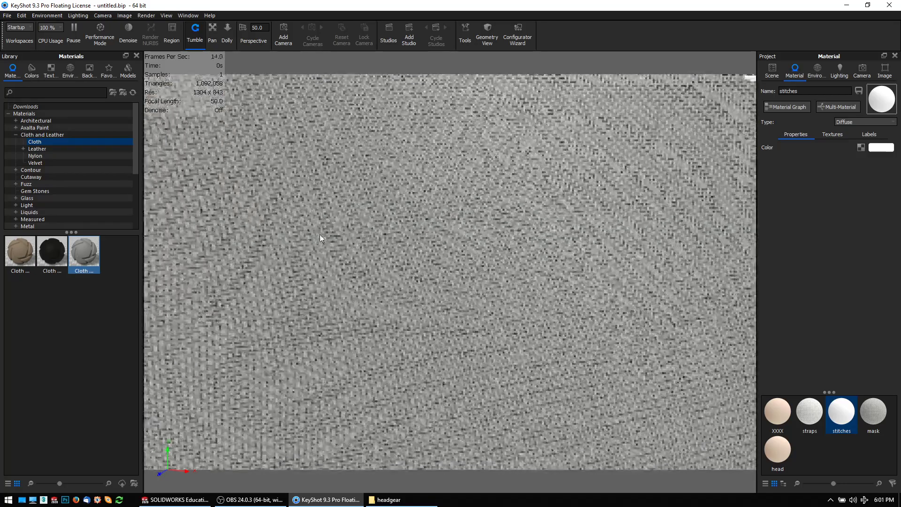
{"action": "scroll", "coordinate": [613, 240], "scroll_direction": "down", "scroll_amount": 5}
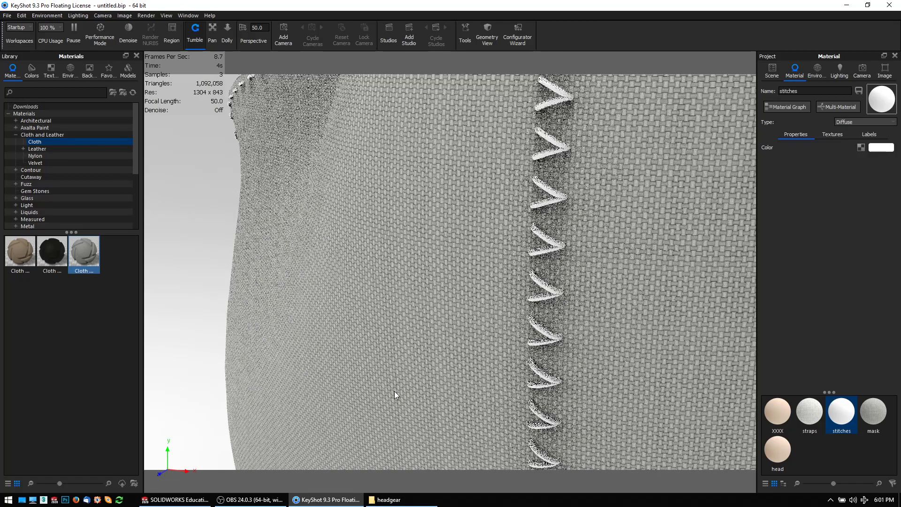
{"action": "scroll", "coordinate": [517, 338], "scroll_direction": "down", "scroll_amount": 10}
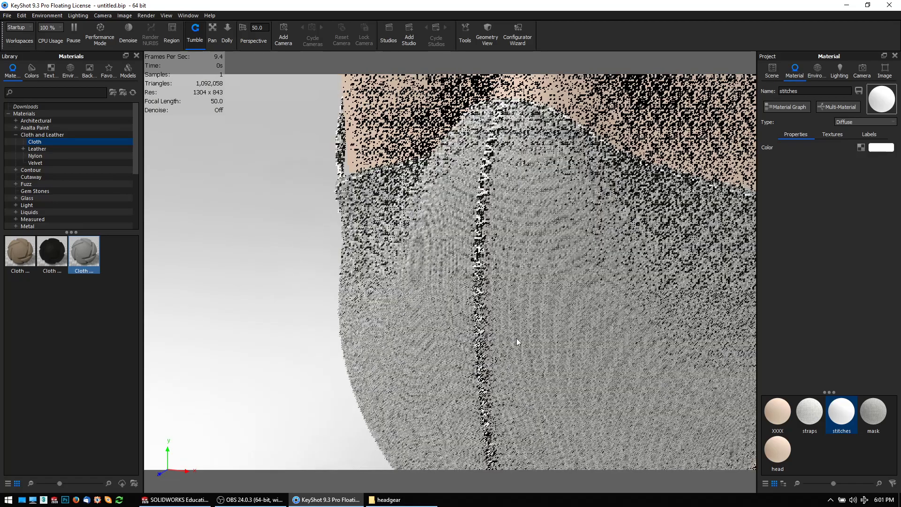
{"action": "left_click_drag", "start_coordinate": [529, 297], "coordinate": [446, 347]}
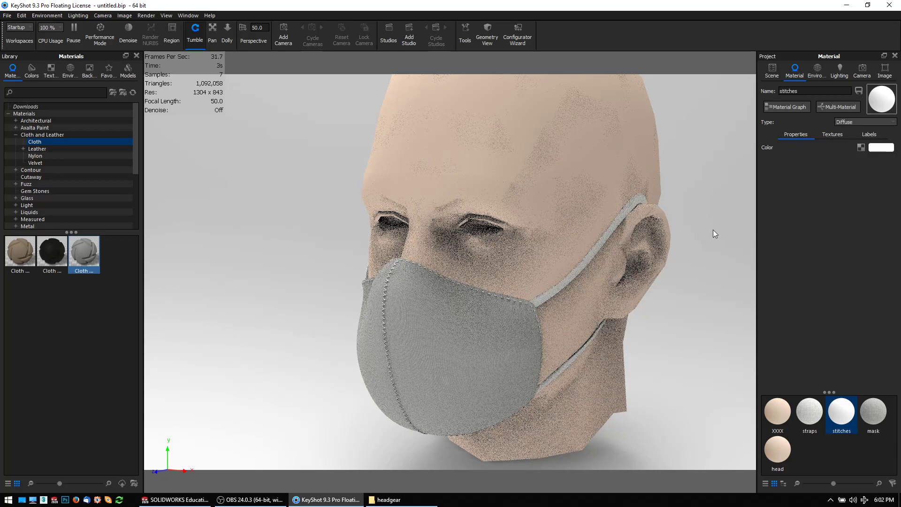
Step: Apply the interior Dosch-Apartment_2k HDRI, briefly trying Aversis_Bathroom_3k before switching back
{"action": "left_click", "coordinate": [817, 71]}
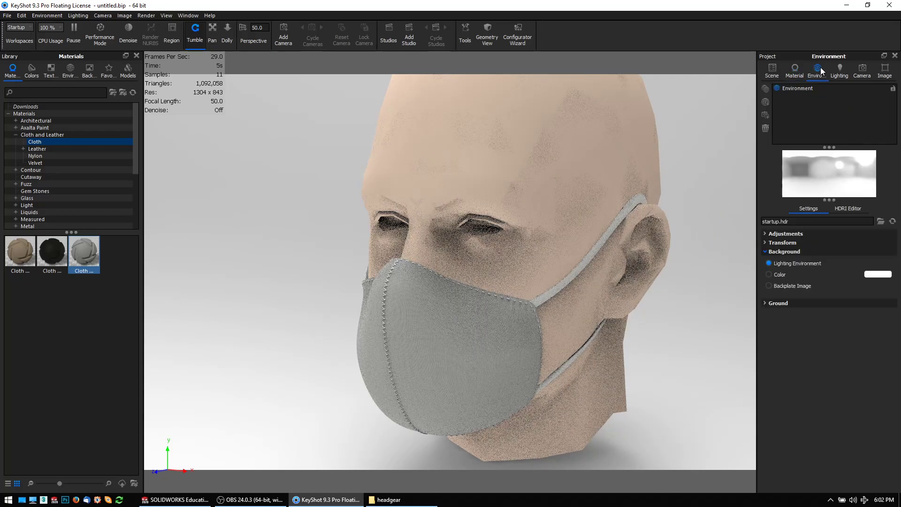
{"action": "left_click", "coordinate": [70, 71]}
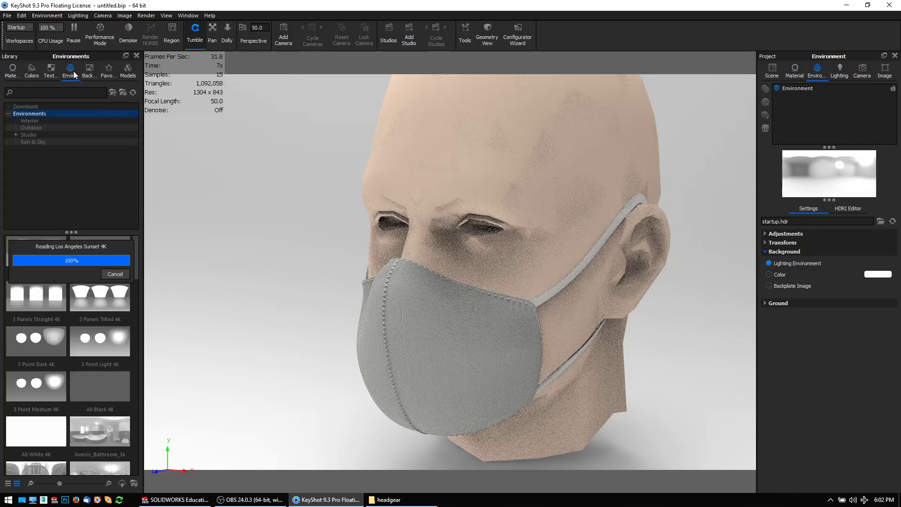
{"action": "left_click_drag", "start_coordinate": [133, 269], "coordinate": [139, 313]}
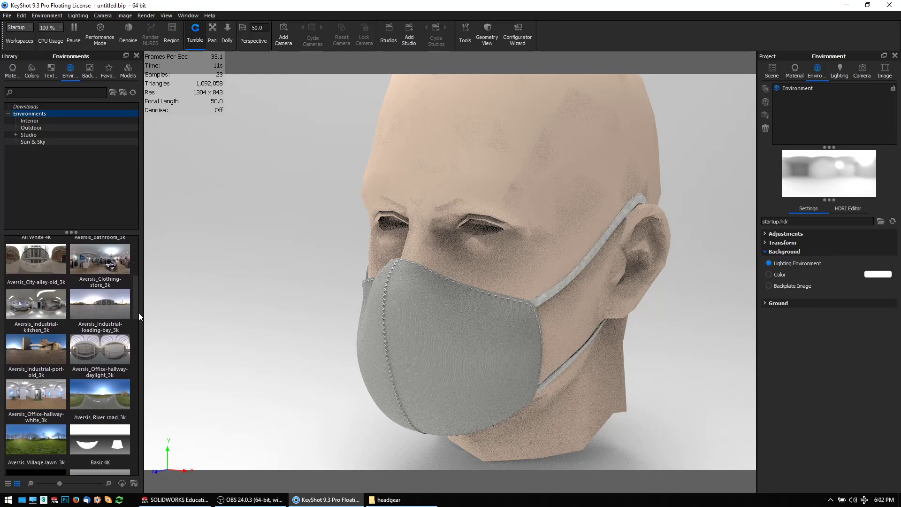
{"action": "left_click", "coordinate": [33, 121]}
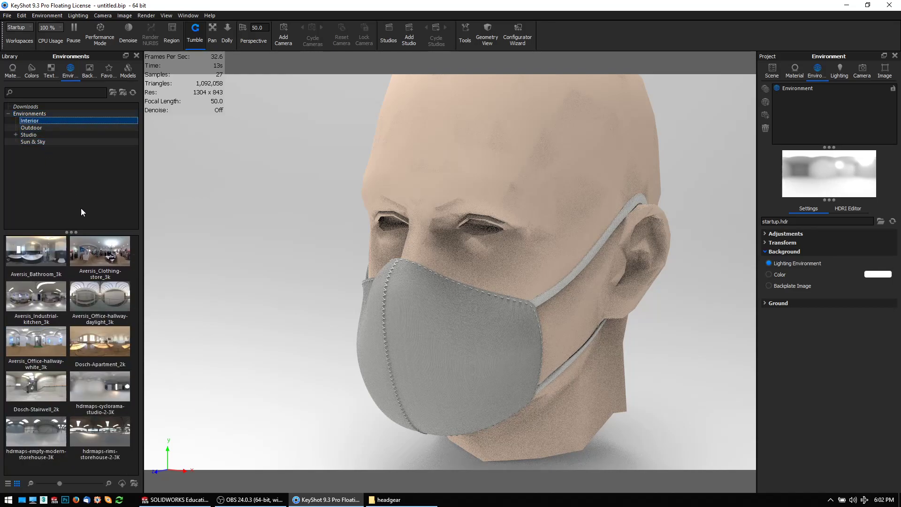
{"action": "left_click_drag", "start_coordinate": [108, 337], "coordinate": [181, 356]}
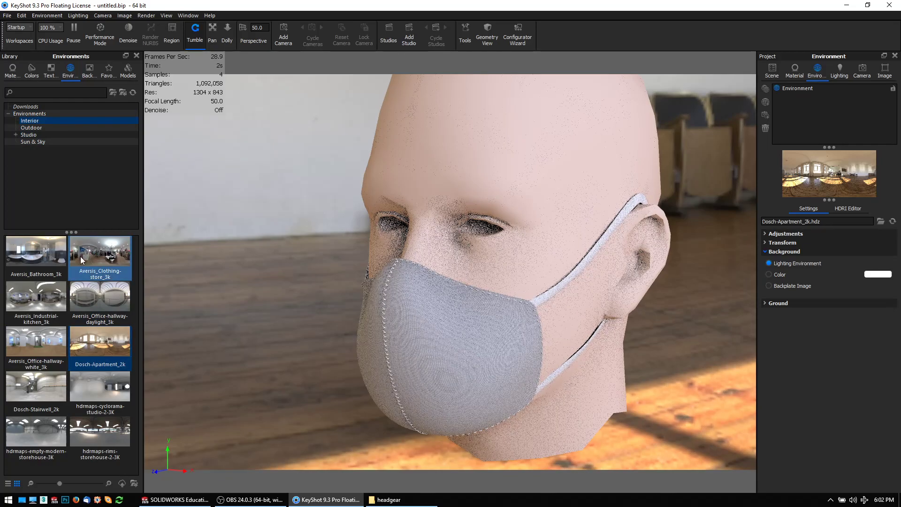
{"action": "left_click_drag", "start_coordinate": [44, 254], "coordinate": [212, 313]}
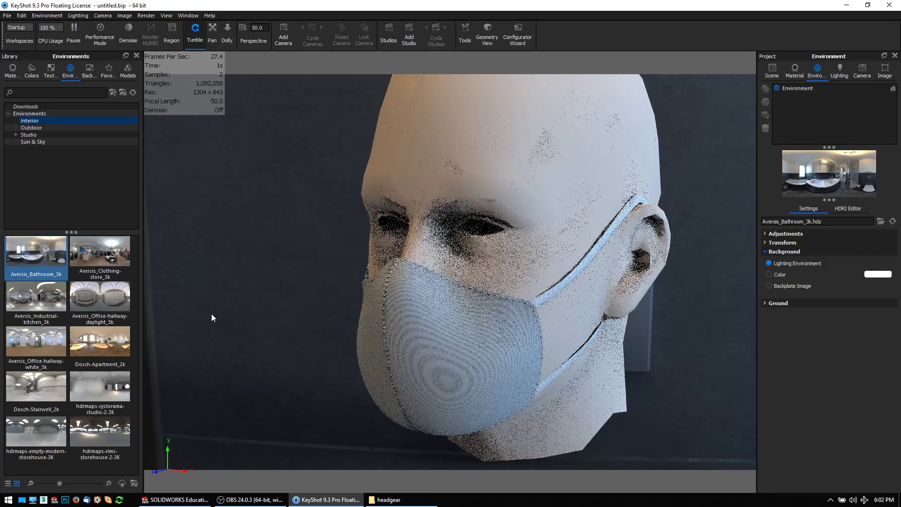
{"action": "left_click_drag", "start_coordinate": [94, 330], "coordinate": [226, 273]}
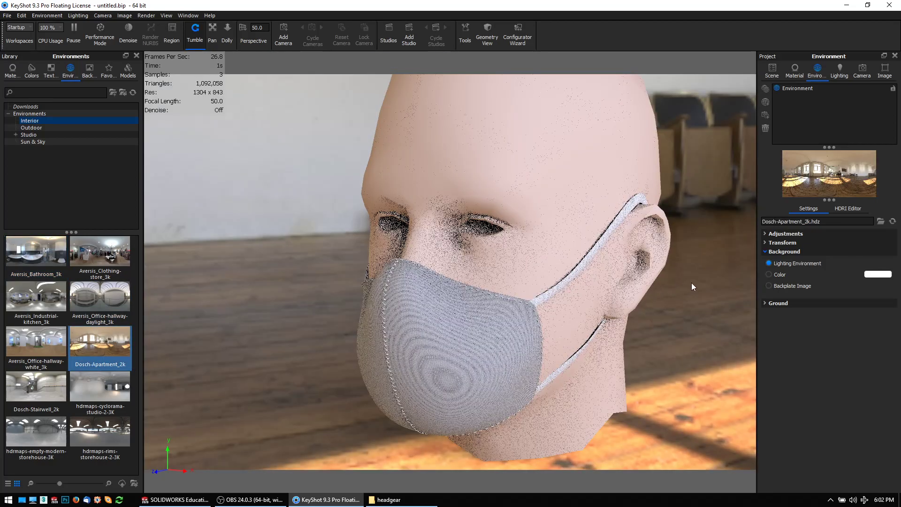
Step: Set the background to a solid pale blue-grey colour (H214 S21 V78)
{"action": "left_click", "coordinate": [784, 273]}
{"action": "left_click", "coordinate": [878, 275]}
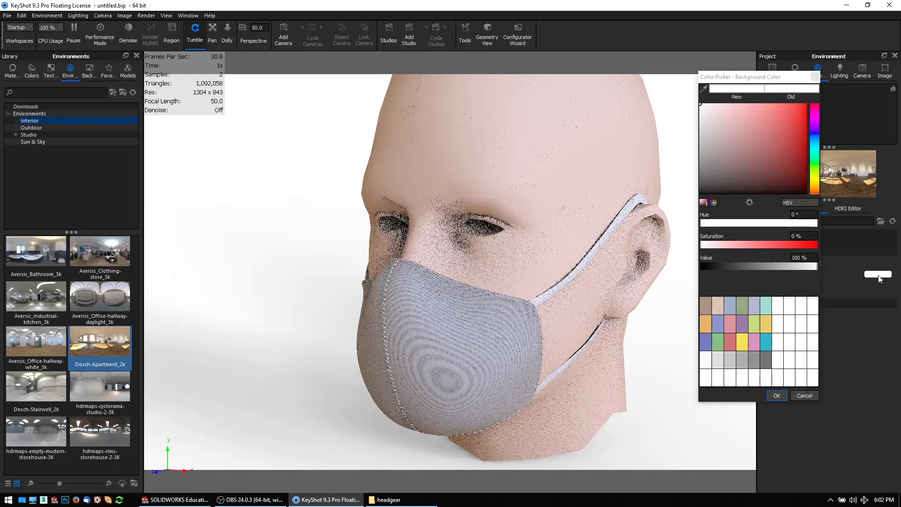
{"action": "left_click", "coordinate": [732, 306]}
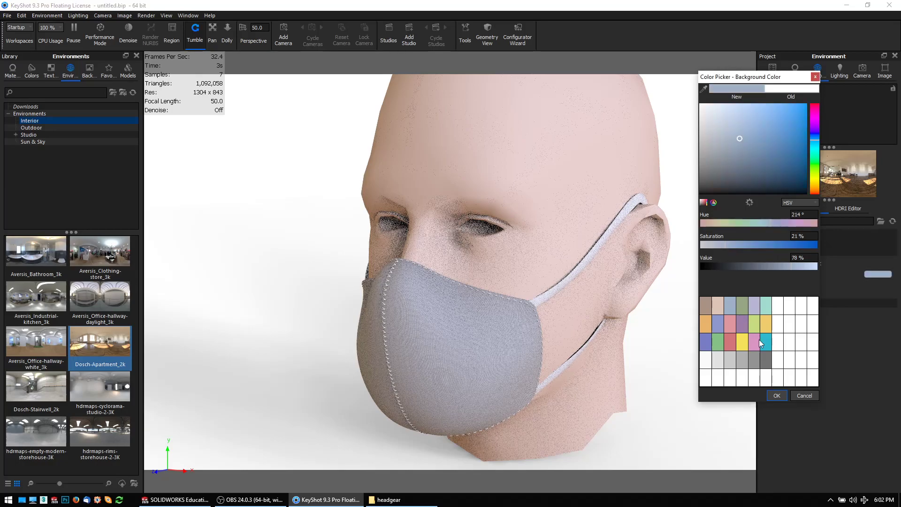
{"action": "left_click", "coordinate": [777, 395]}
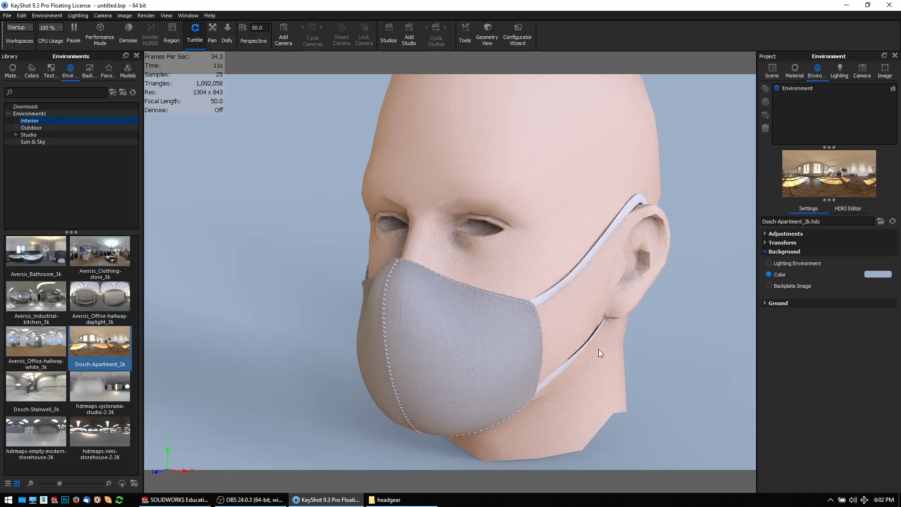
Step: Orbit and zoom in until the mask and lower face fill the viewport in three-quarter view
{"action": "left_click_drag", "start_coordinate": [546, 342], "coordinate": [401, 361]}
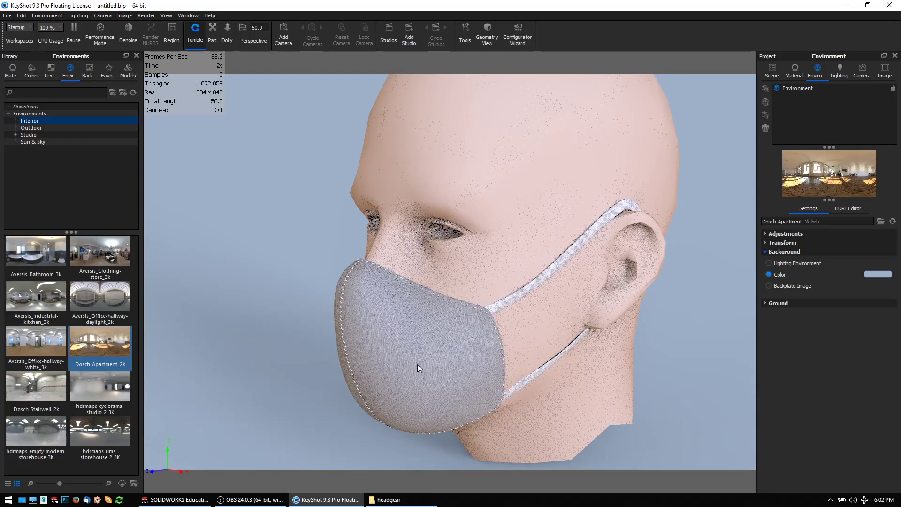
{"action": "left_click_drag", "start_coordinate": [415, 362], "coordinate": [433, 388]}
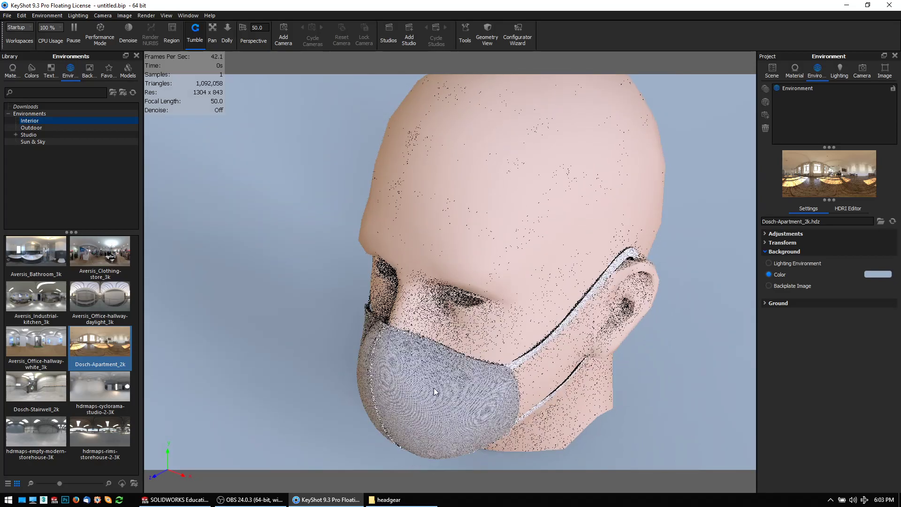
{"action": "scroll", "coordinate": [433, 387], "scroll_direction": "up", "scroll_amount": 5}
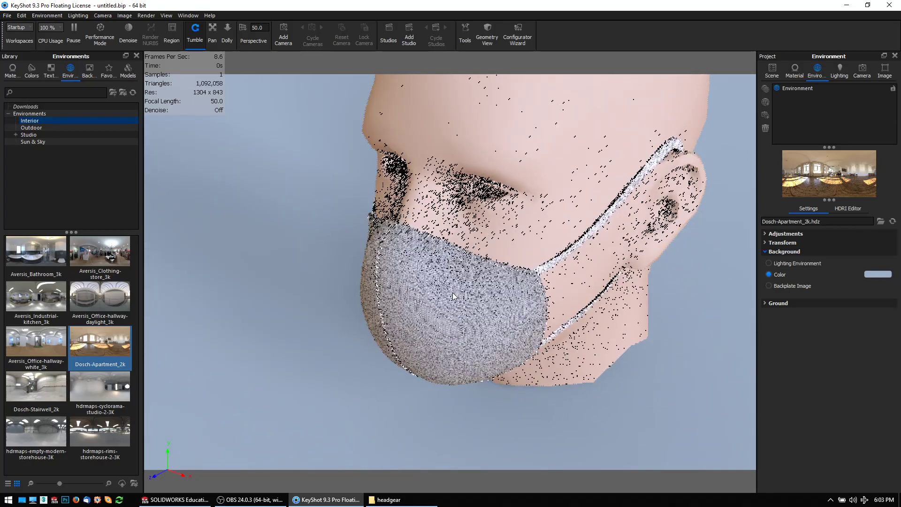
{"action": "scroll", "coordinate": [453, 292], "scroll_direction": "up", "scroll_amount": 1}
{"action": "scroll", "coordinate": [452, 291], "scroll_direction": "up", "scroll_amount": 2}
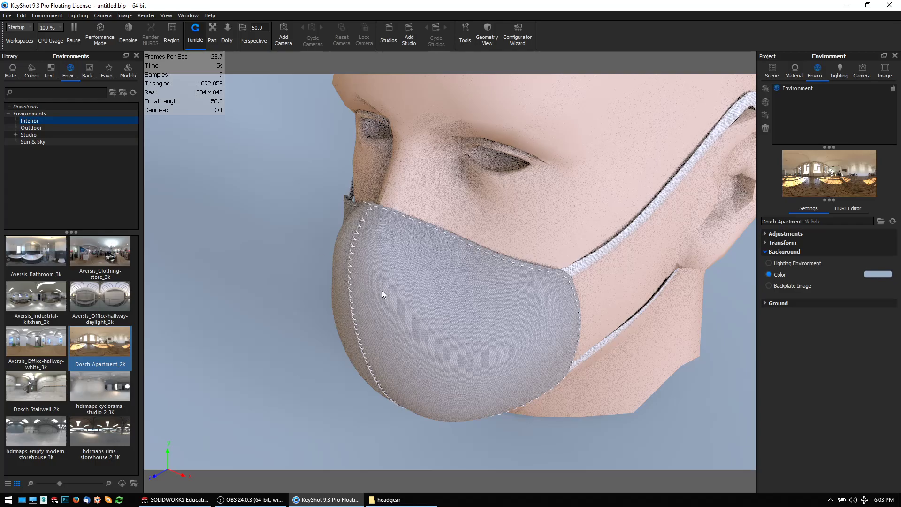
{"action": "left_click_drag", "start_coordinate": [381, 290], "coordinate": [470, 311]}
{"action": "scroll", "coordinate": [474, 321], "scroll_direction": "down", "scroll_amount": 5}
{"action": "scroll", "coordinate": [304, 298], "scroll_direction": "up", "scroll_amount": 5}
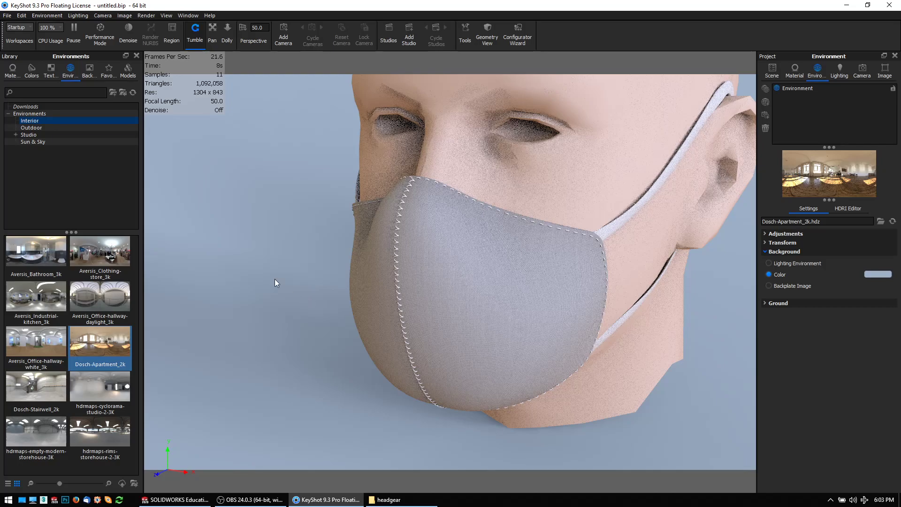
Step: Close the library and set the image resolution to a custom 1454 × 941 px preset
{"action": "left_click", "coordinate": [137, 56]}
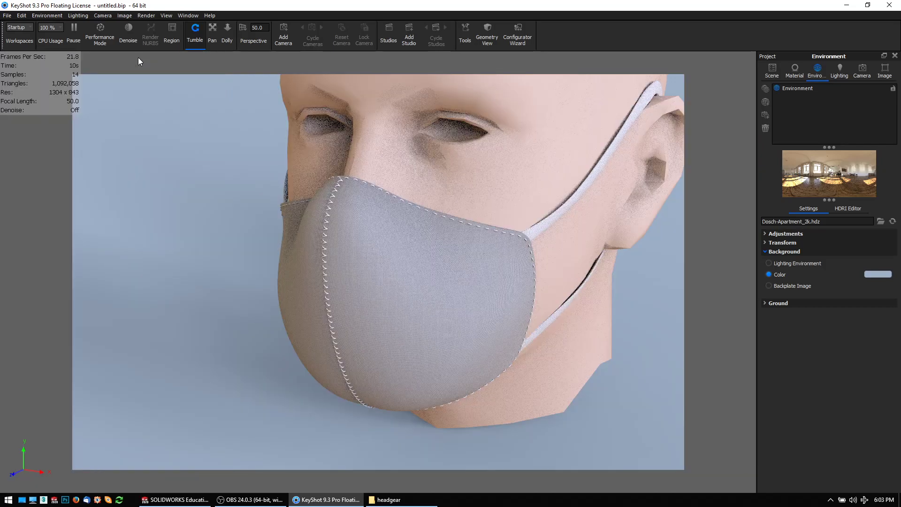
{"action": "left_click", "coordinate": [885, 70]}
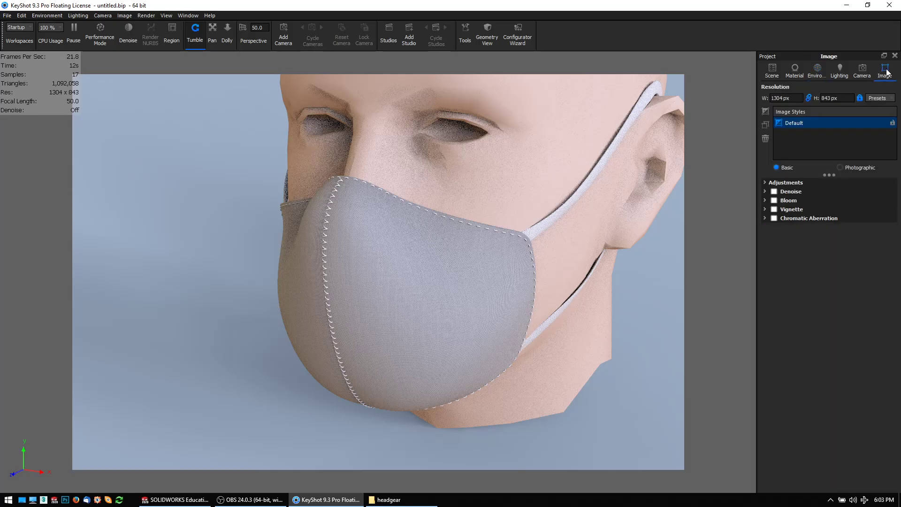
{"action": "left_click", "coordinate": [877, 98]}
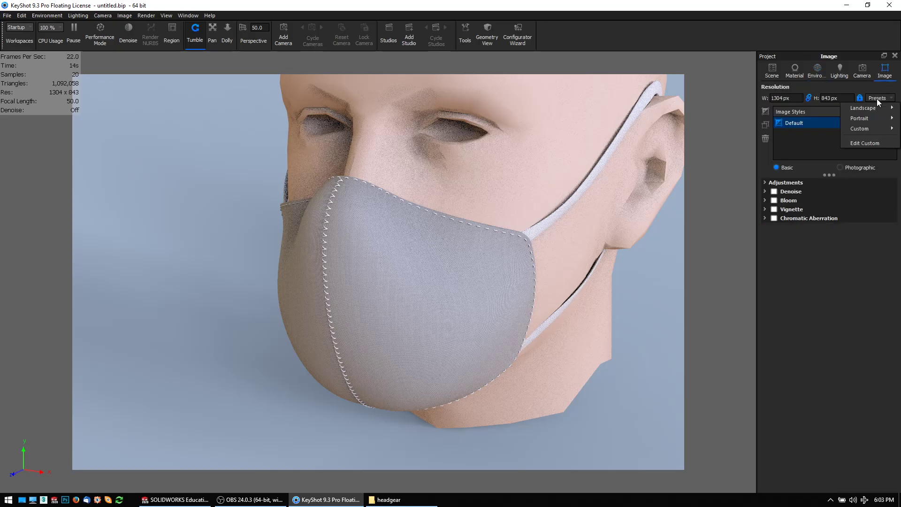
{"action": "mouse_move", "coordinate": [873, 127]}
{"action": "left_click", "coordinate": [829, 127]}
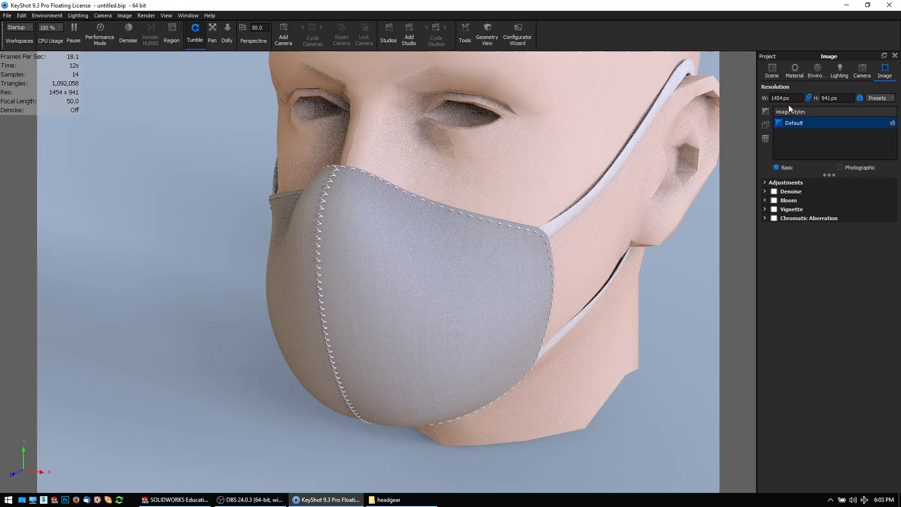
{"action": "left_click", "coordinate": [810, 73]}
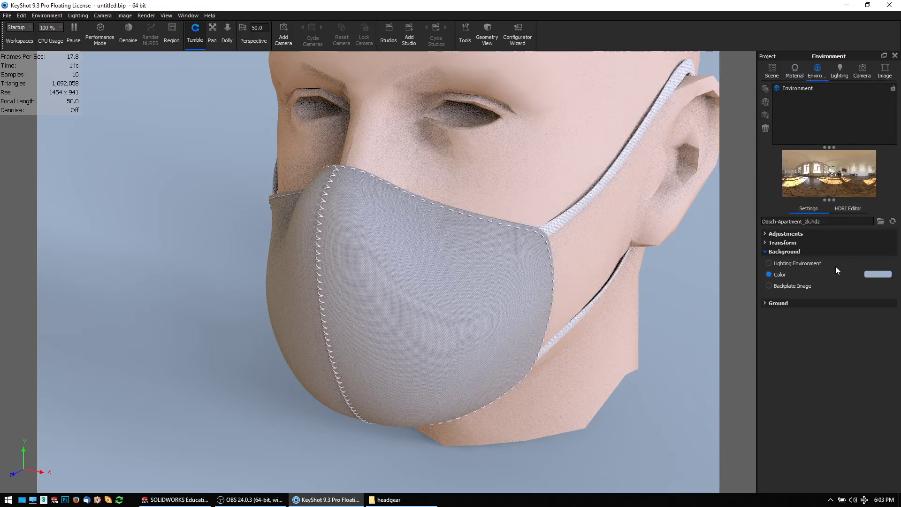
Step: Rotate the Dosch-Apartment_2k environment to 295° using the Transform rotation control
{"action": "left_click", "coordinate": [767, 241]}
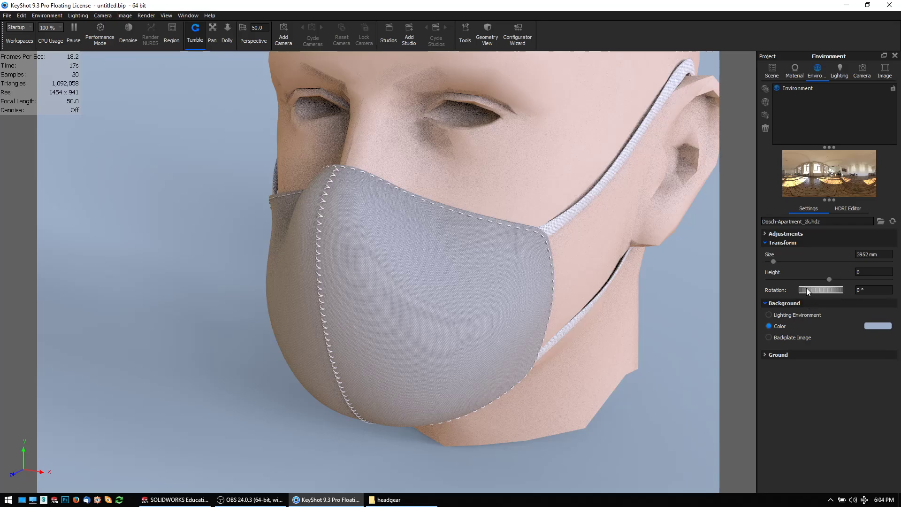
{"action": "left_click_drag", "start_coordinate": [807, 288], "coordinate": [894, 287]}
{"action": "left_click_drag", "start_coordinate": [722, 297], "coordinate": [585, 301], "text": "ctrl"}
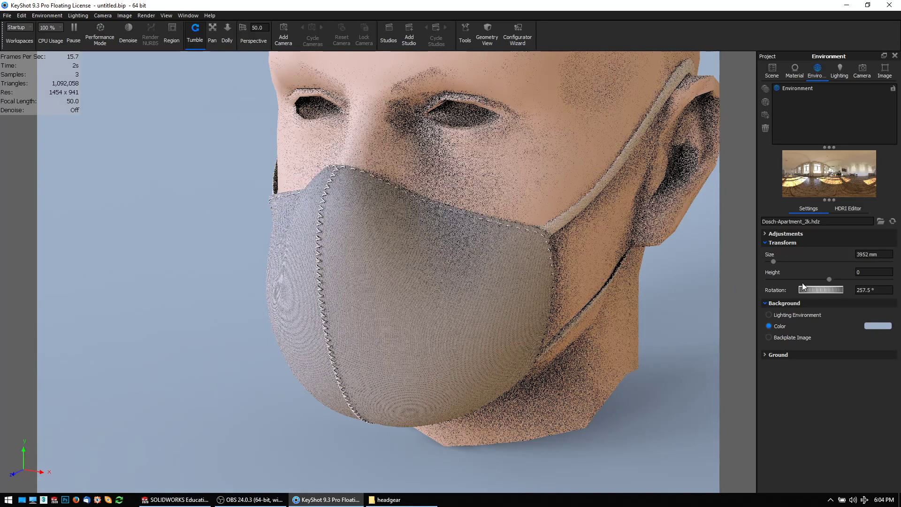
{"action": "mouse_move", "coordinate": [813, 289]}
{"action": "left_mouse_down"}
{"action": "mouse_move", "coordinate": [848, 288]}
{"action": "mouse_move", "coordinate": [815, 289]}
{"action": "left_mouse_up"}
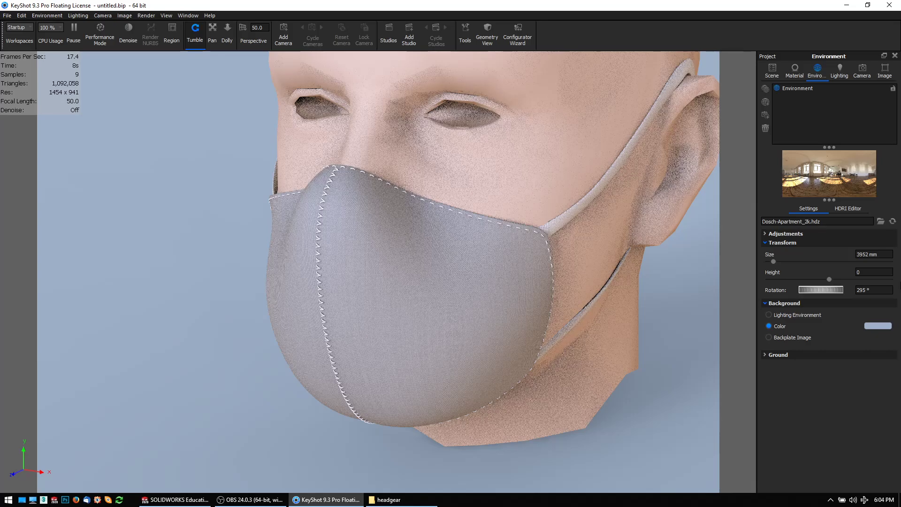
{"action": "left_click", "coordinate": [767, 243]}
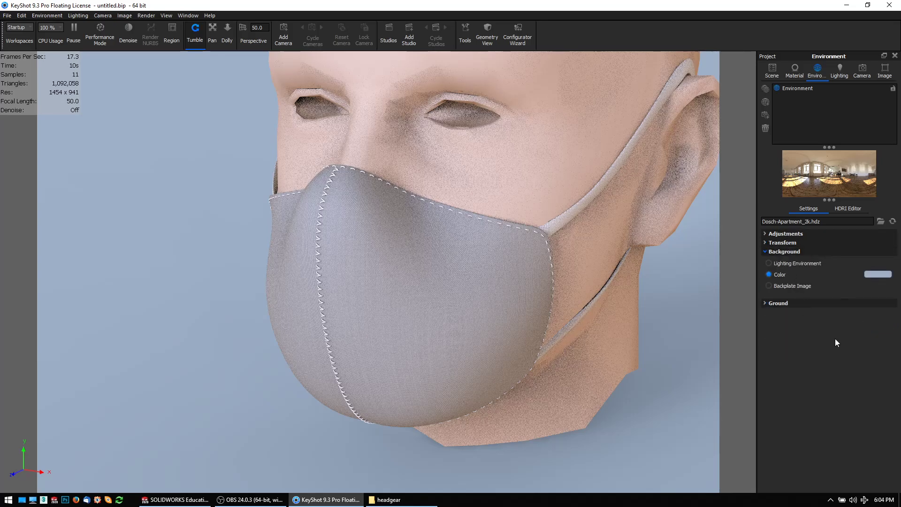